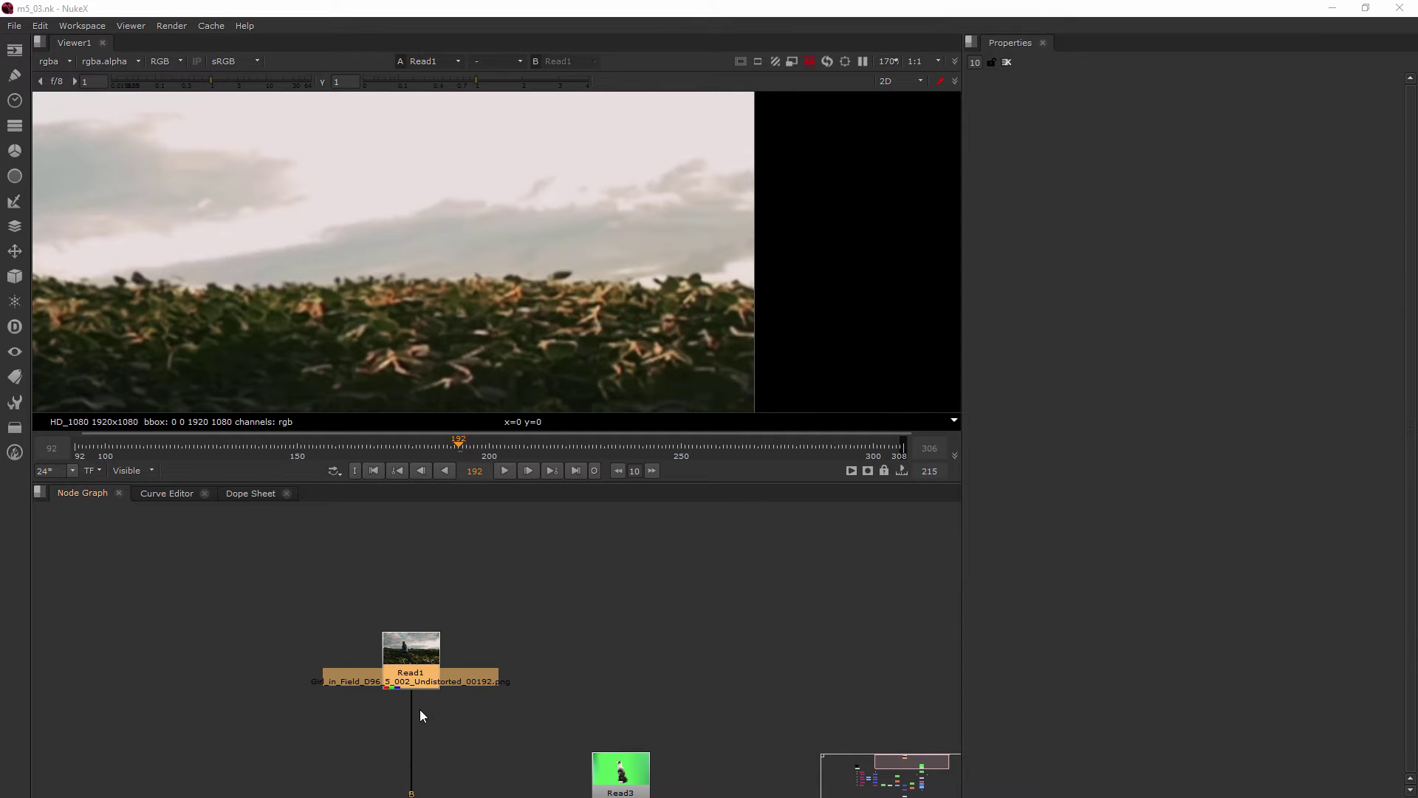
Step: Import the original image sequence Girl_in_Field_D96_5_002_#####.png from its Reference Files folder with a new Read node
scroll(411, 712, "up", 4)
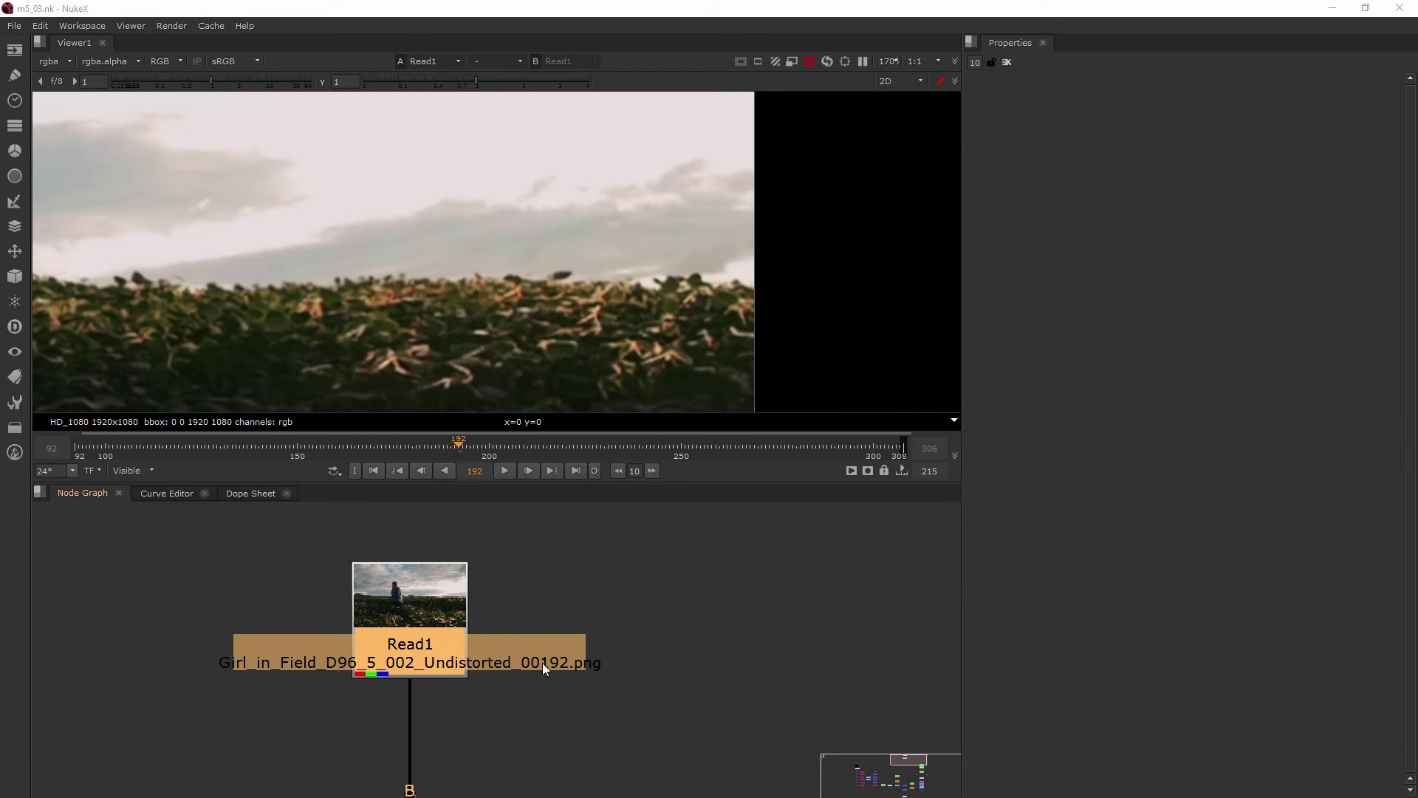
left_click(572, 574)
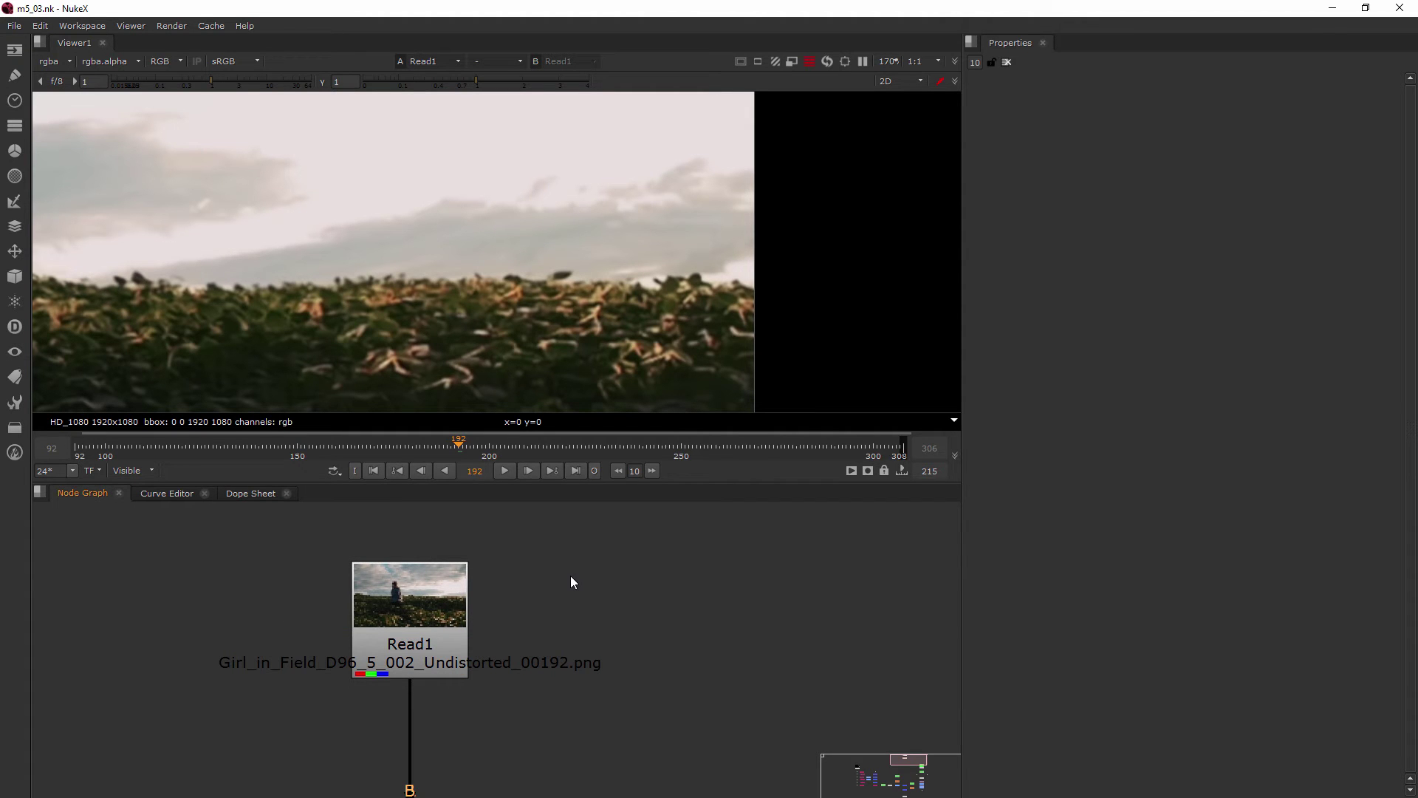
key("r")
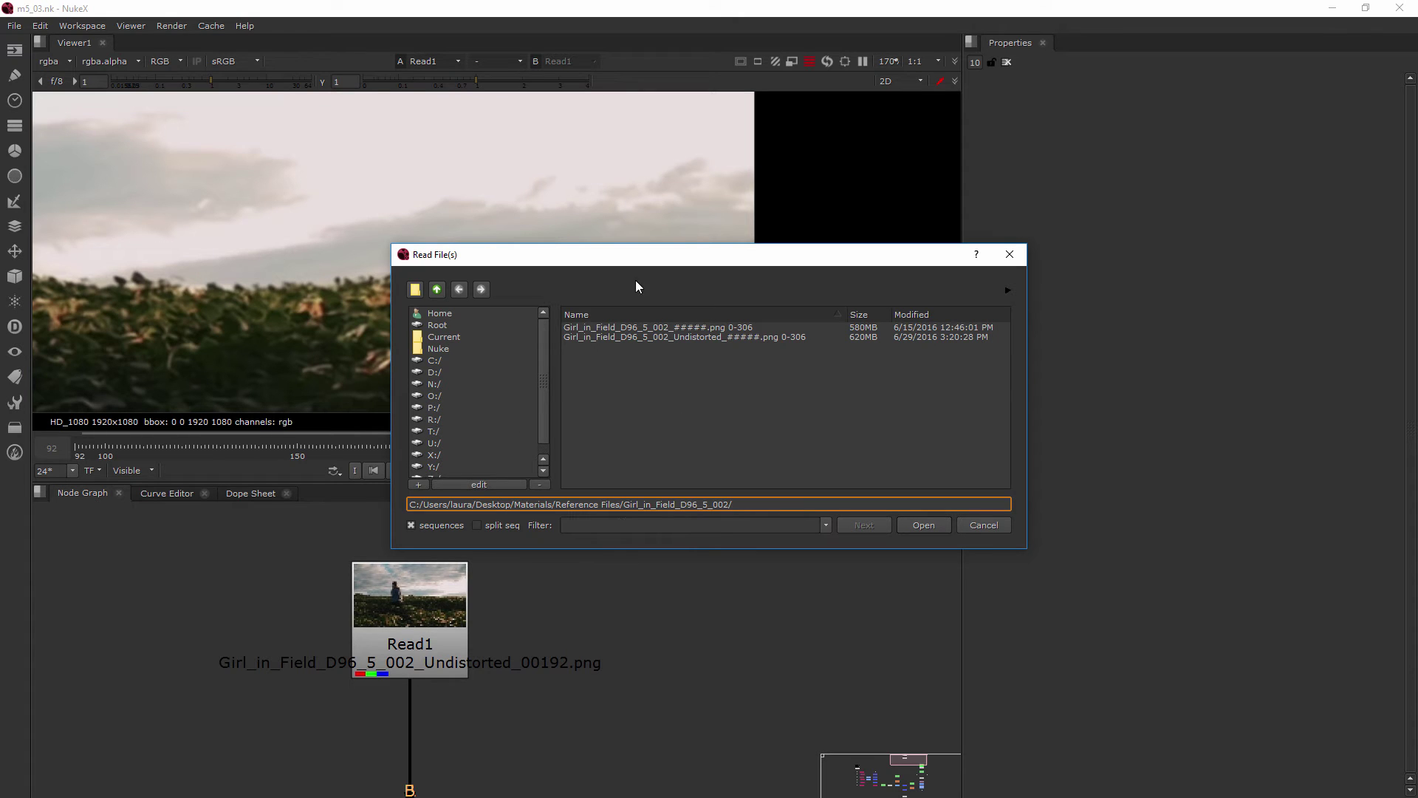
left_click(436, 289)
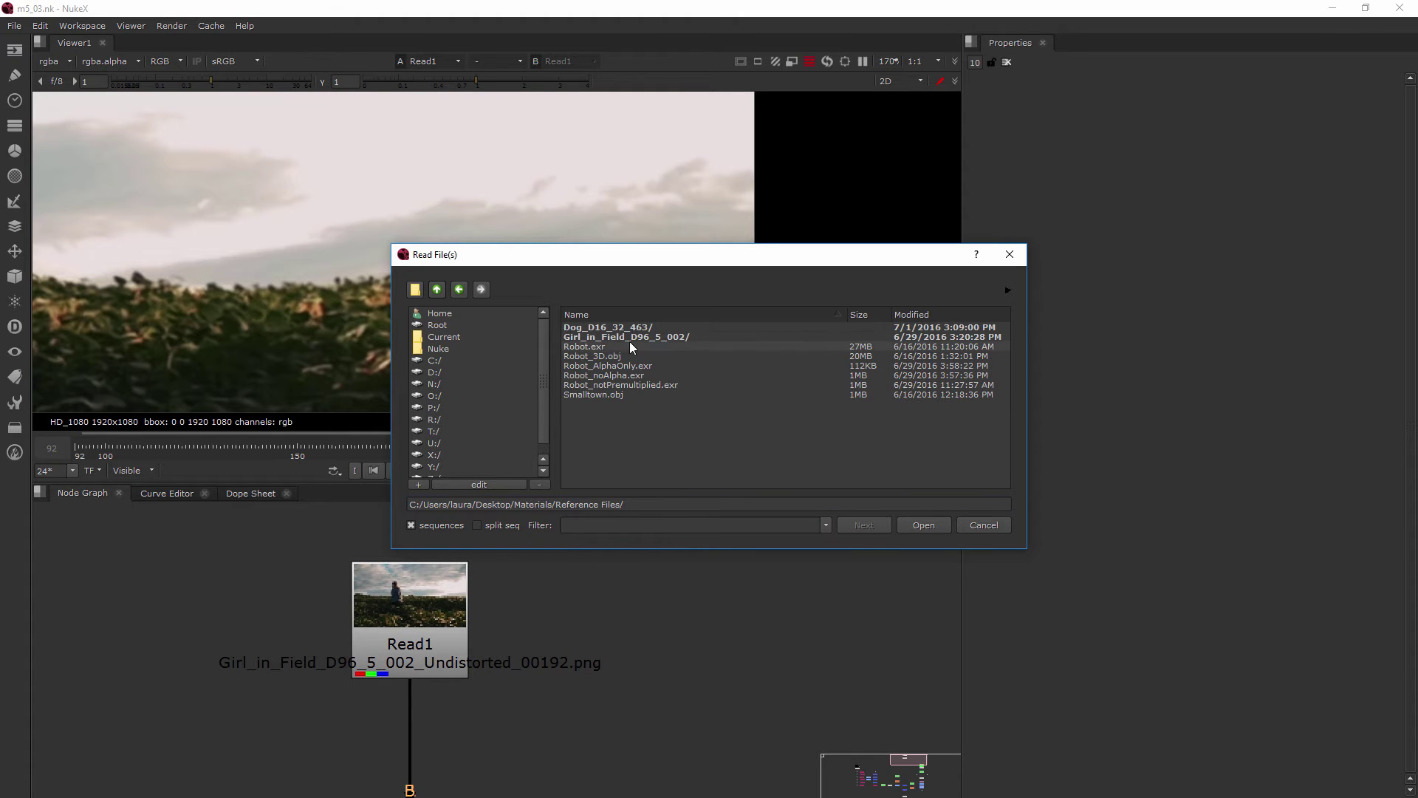
double_click(678, 336)
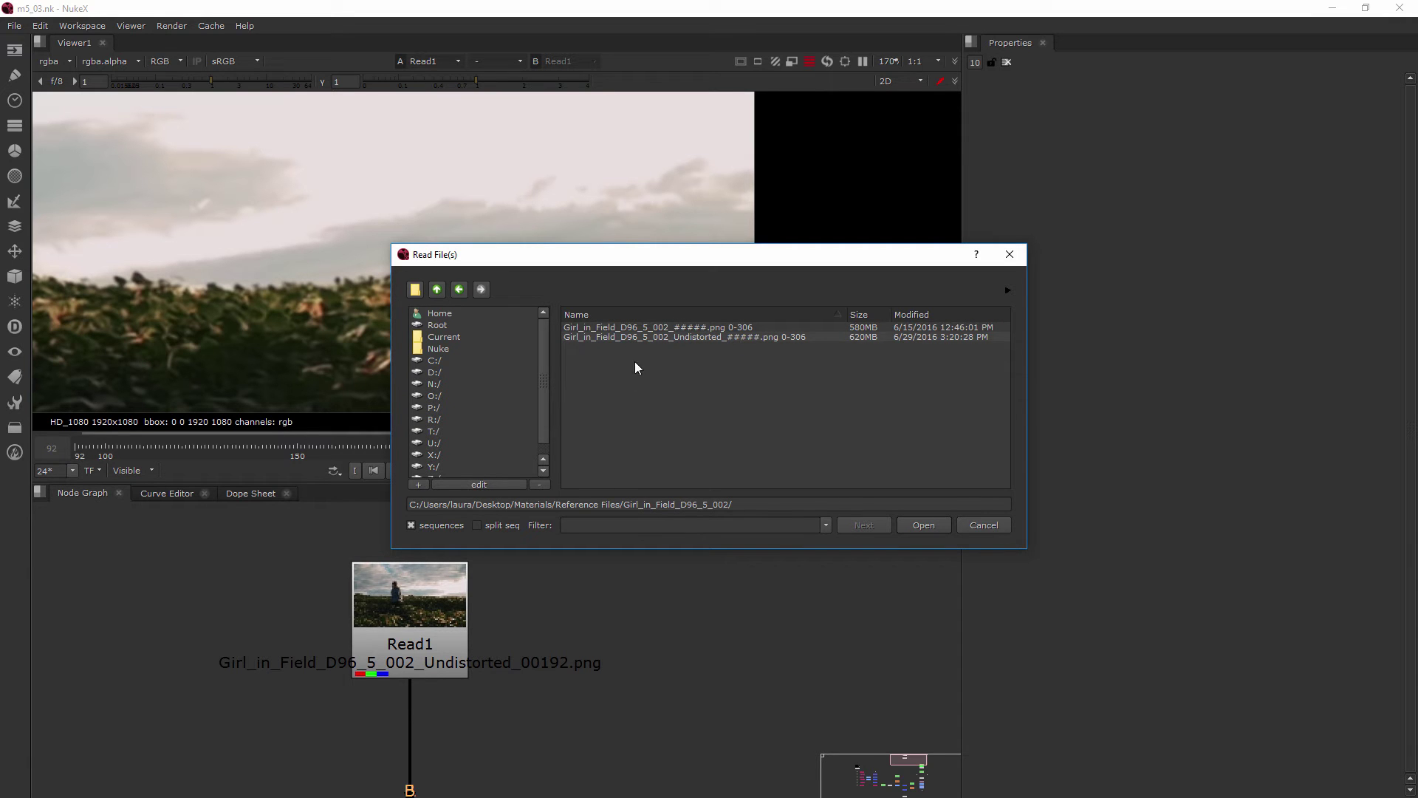
left_click(663, 327)
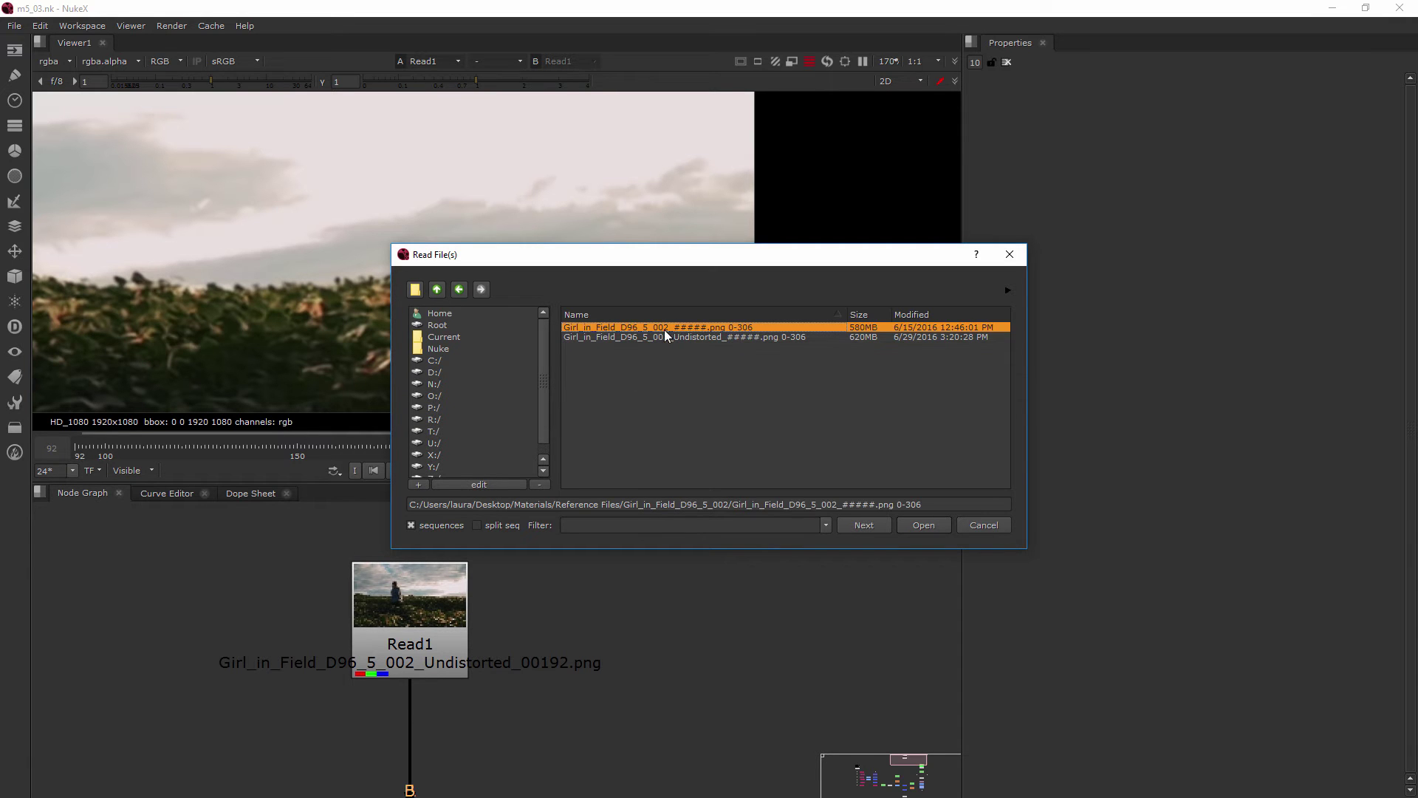
left_click(922, 525)
Step: Space Read4 and Read1 apart, and reconnect the composite and viewer inputs from Read1 to Read4
left_click_drag(566, 610, 664, 611)
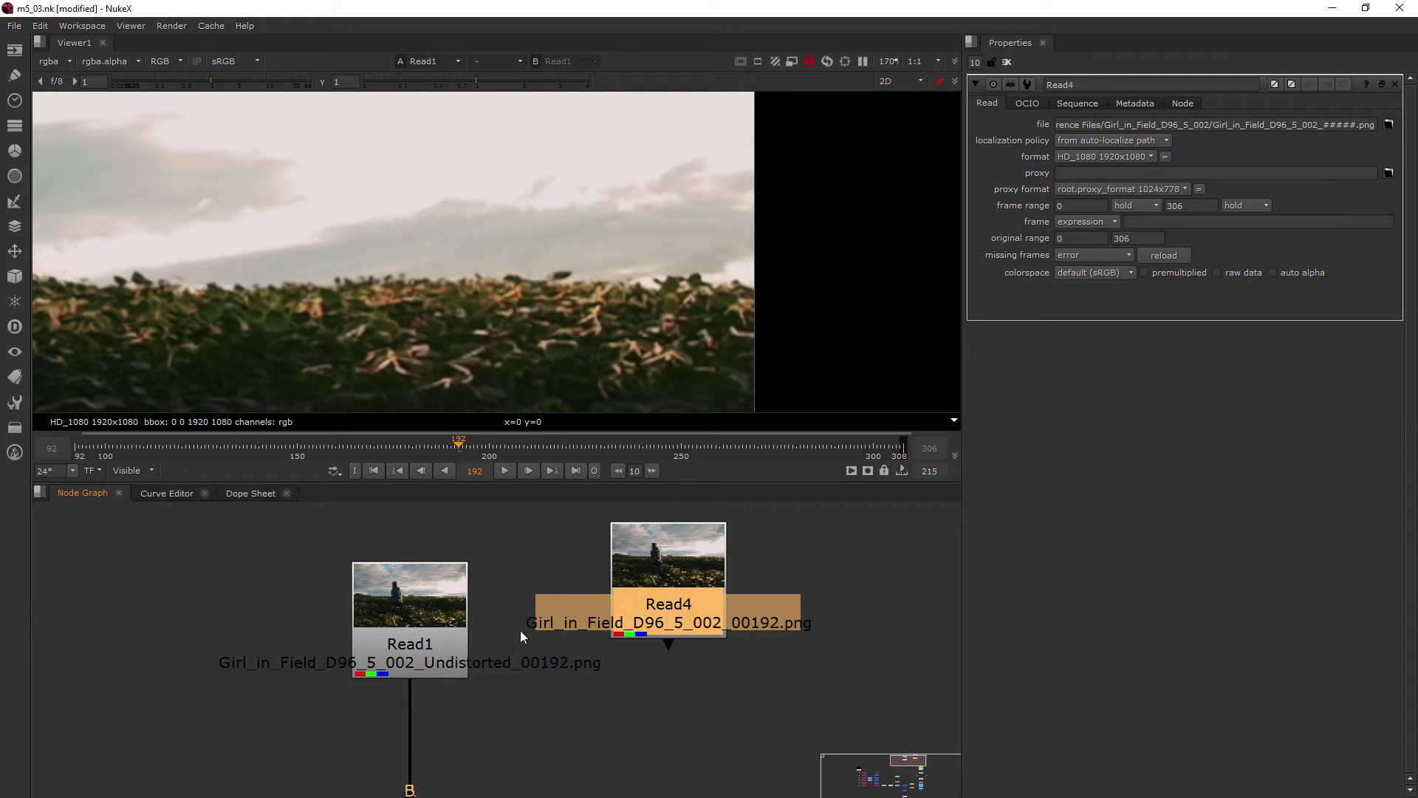
left_click_drag(396, 612, 317, 566)
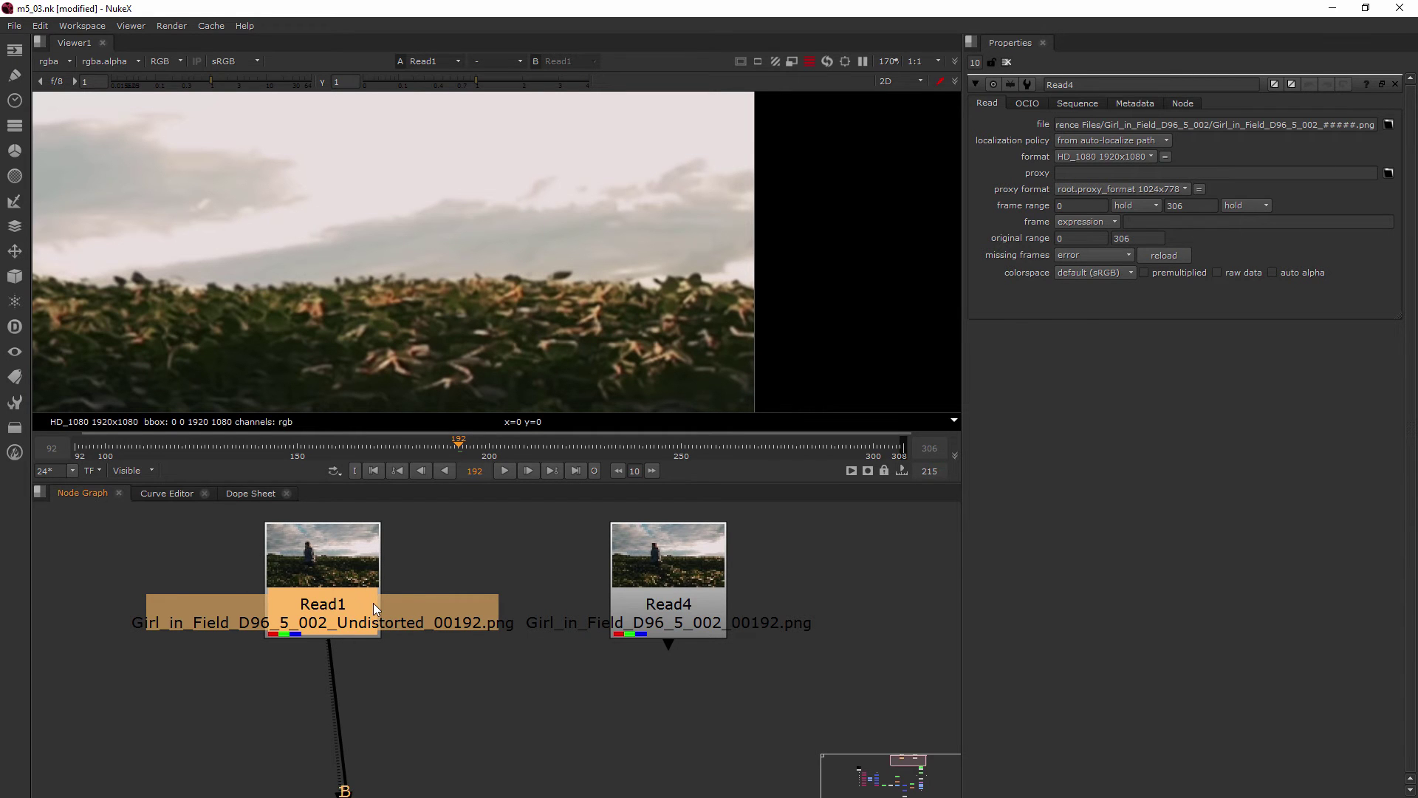
left_click_drag(330, 646, 551, 602)
left_click_drag(328, 649, 653, 592)
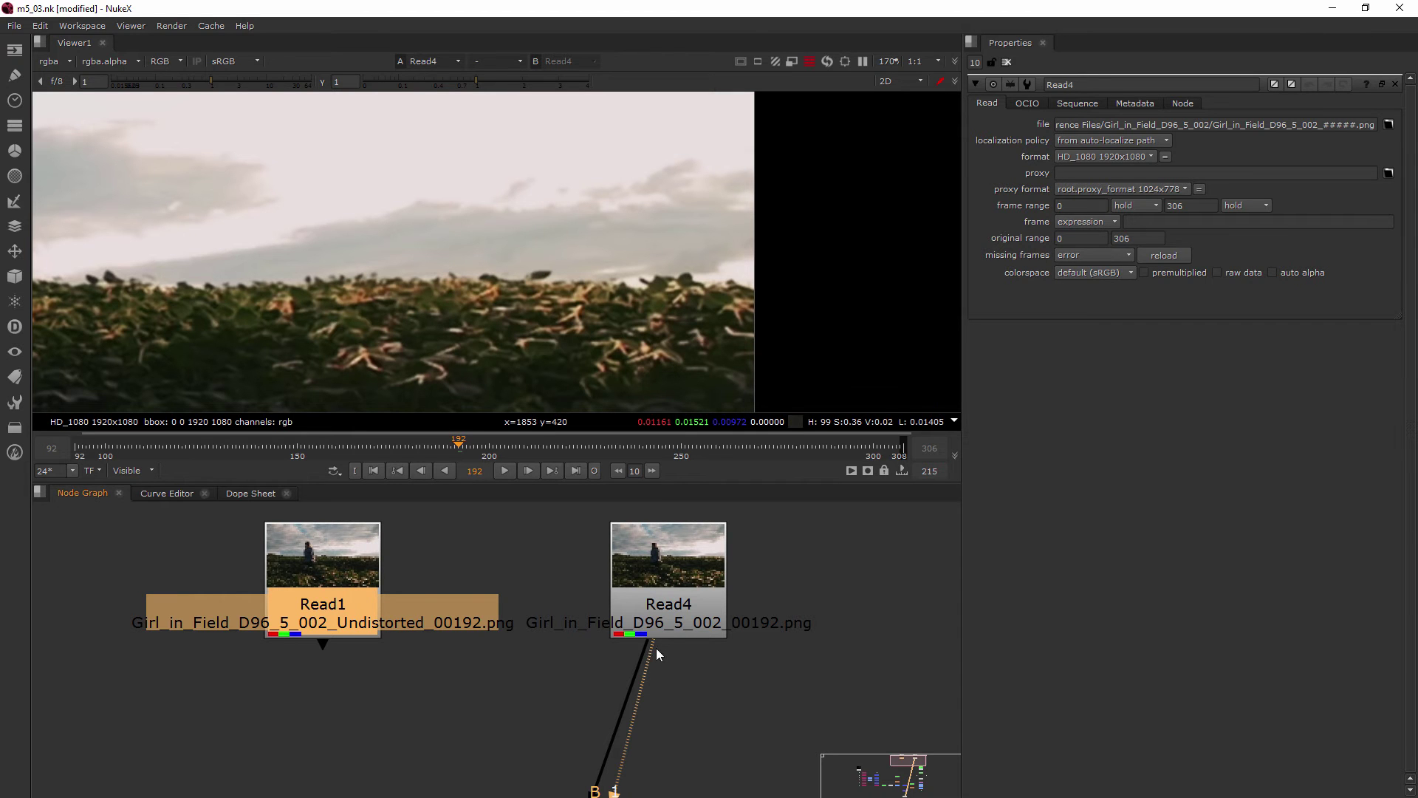
left_click_drag(654, 649, 332, 588)
left_click_drag(330, 646, 703, 579)
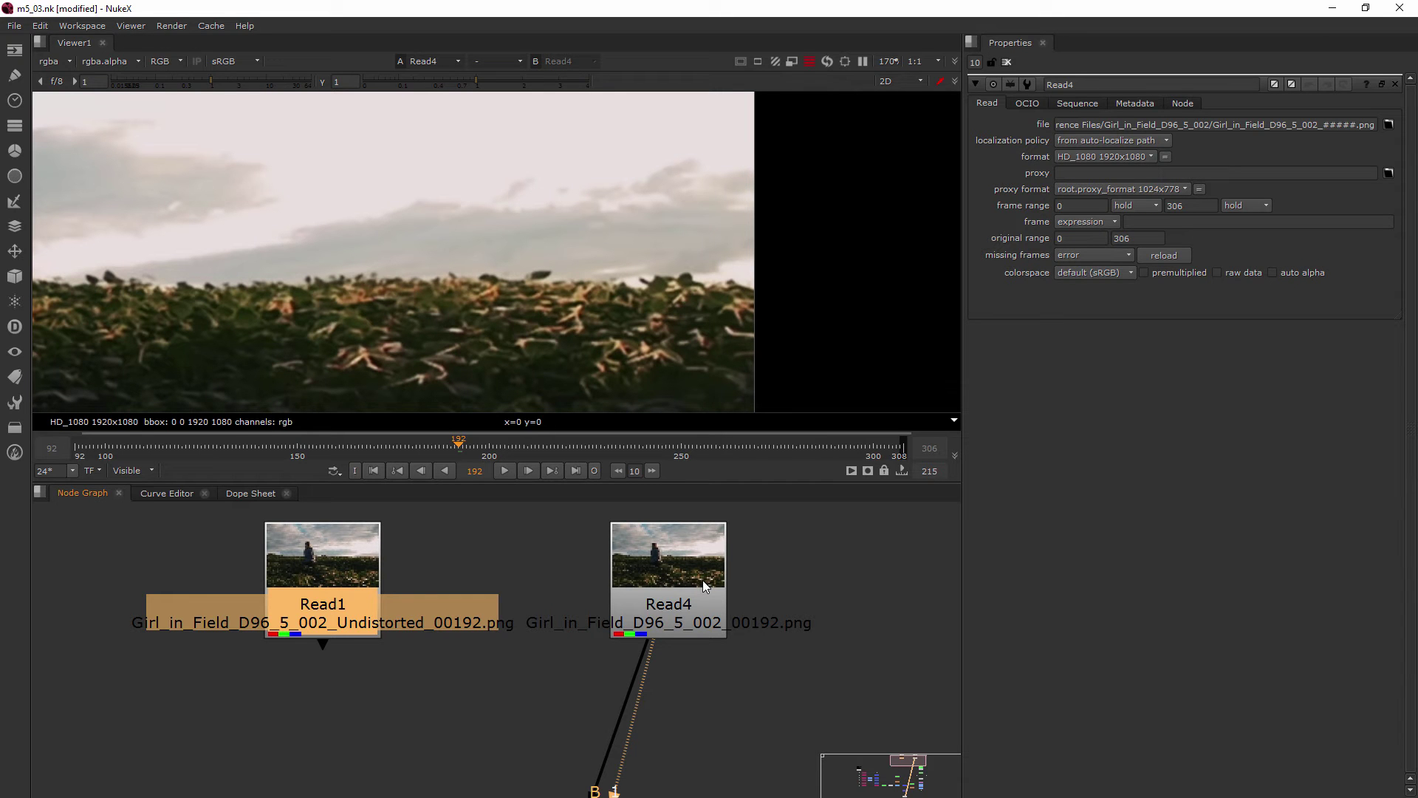
Step: Move Read4 back over the node tree, in line with its downstream connection
scroll(564, 253, "down", 4)
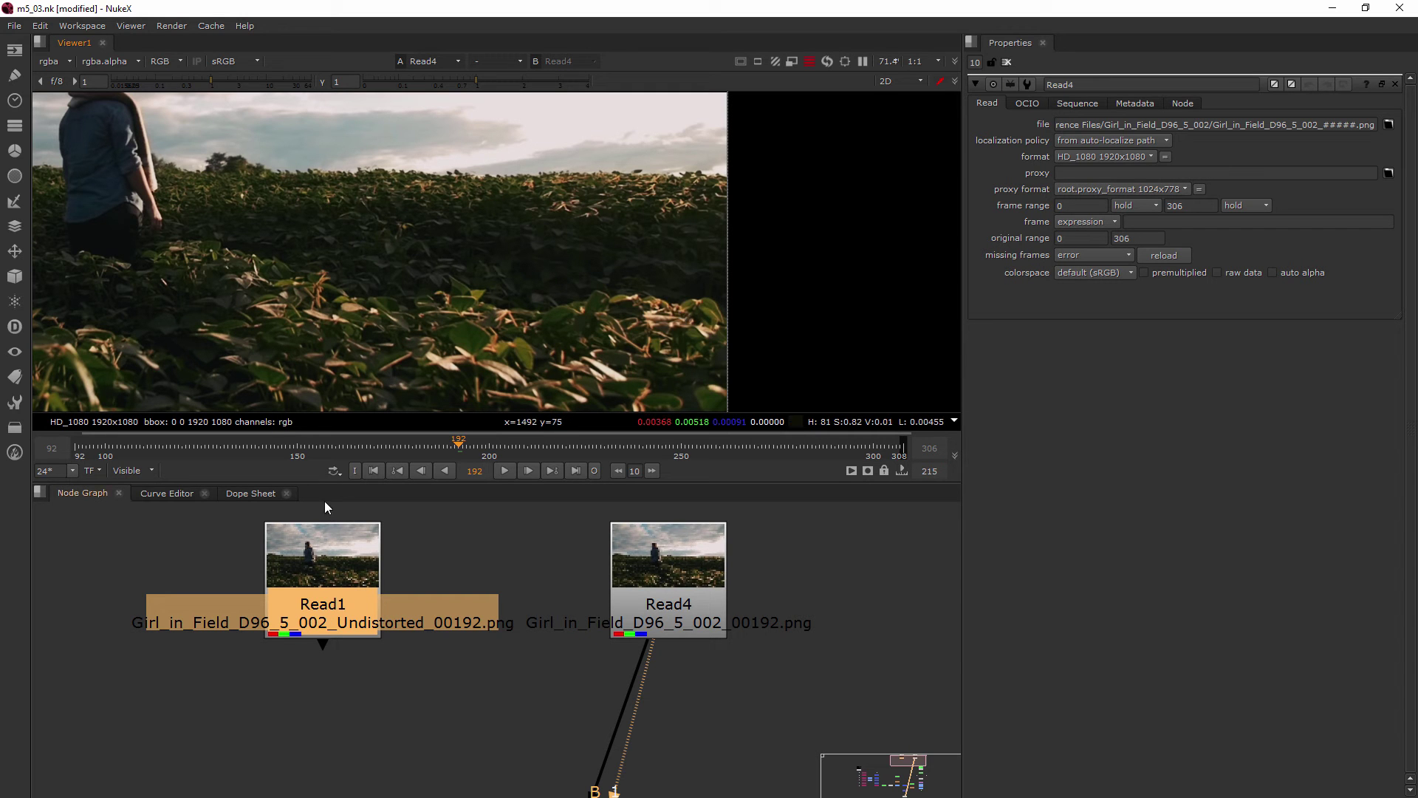
scroll(344, 574, "down", 3)
scroll(219, 556, "down", 4)
left_click_drag(422, 605, 346, 606)
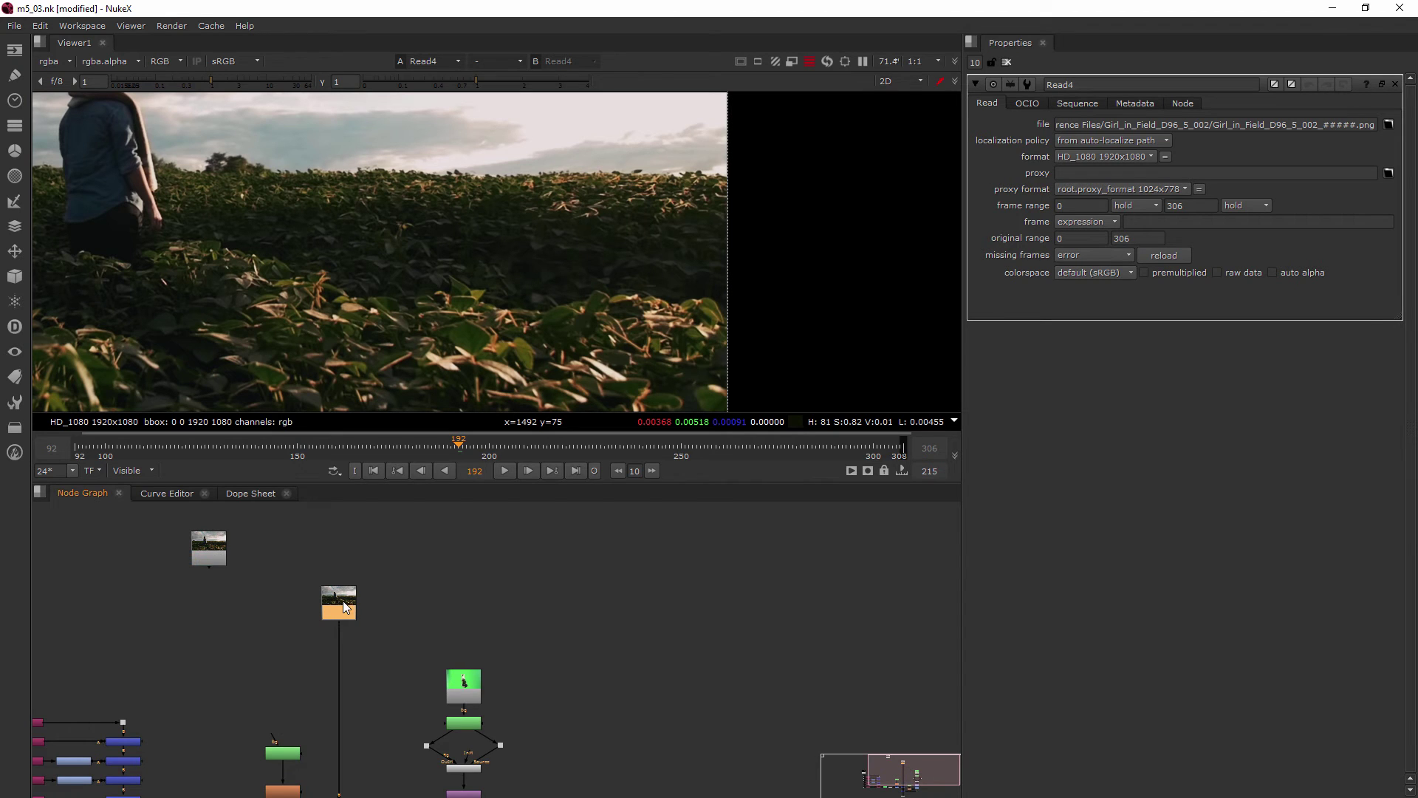
key("f")
scroll(442, 604, "up", 5)
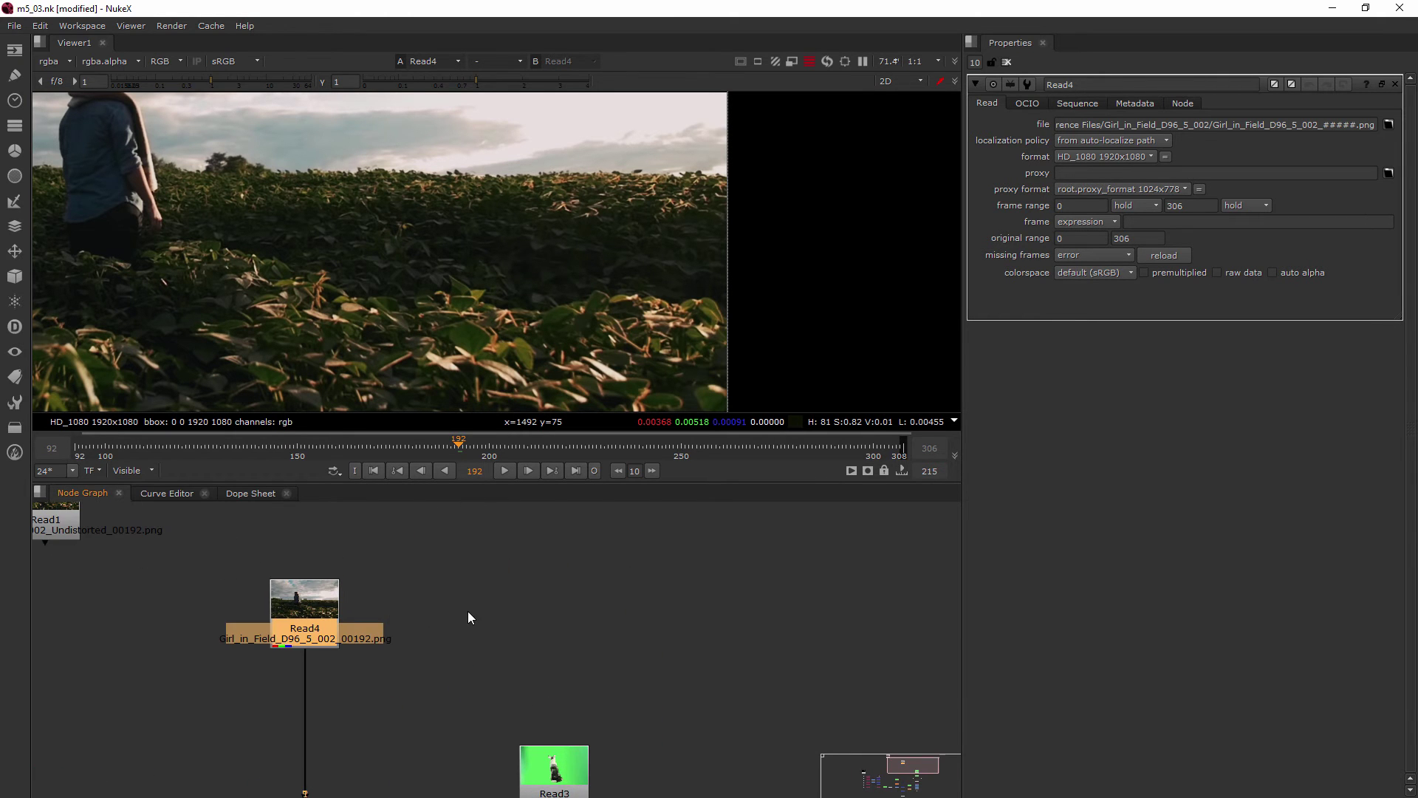
Step: Add a CameraTracker node beside Read4, connect its Source input to Read4, and display it in the viewer
left_click(468, 611)
key("Tab")
type("cam")
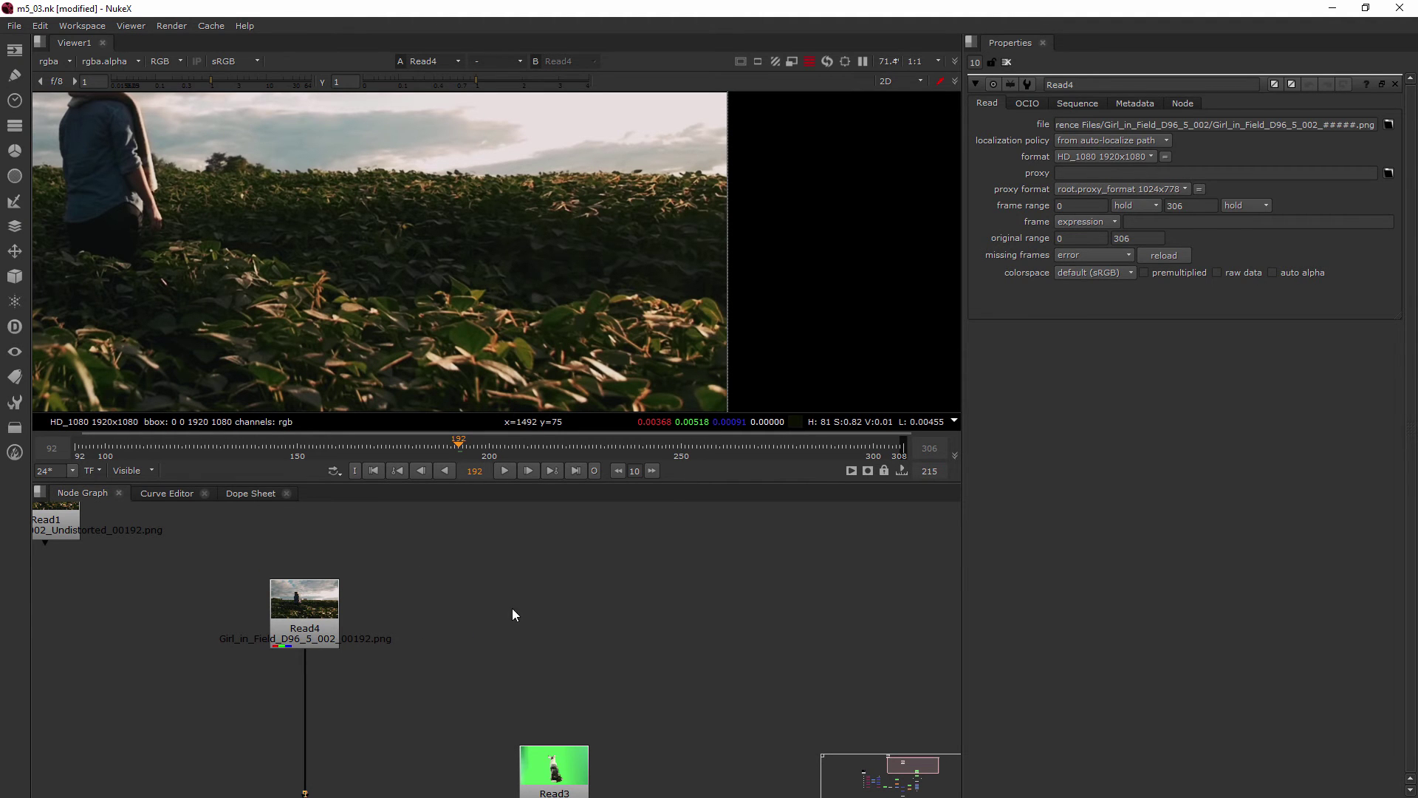
left_click(464, 629)
left_click_drag(489, 578, 310, 607)
left_click_drag(517, 603, 515, 618)
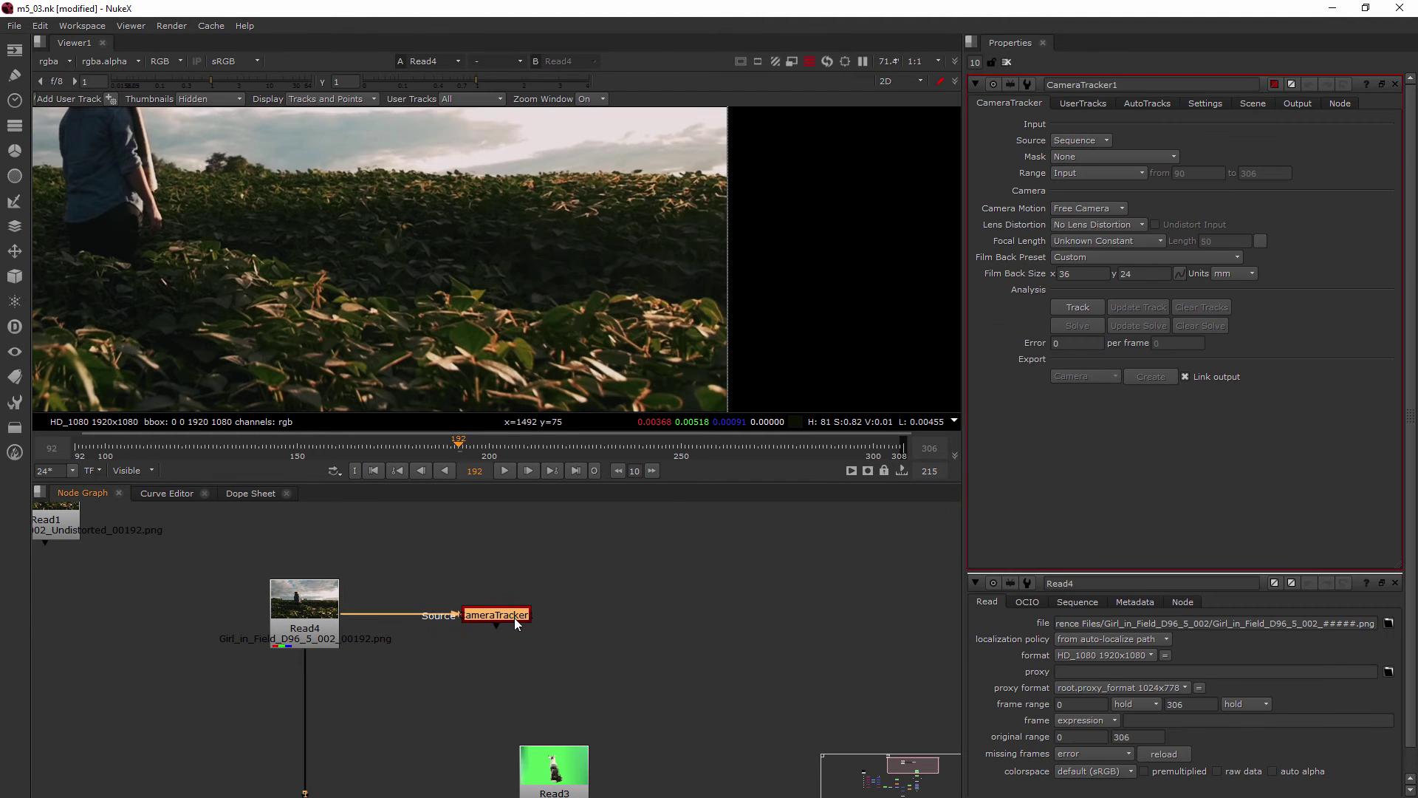
key("1")
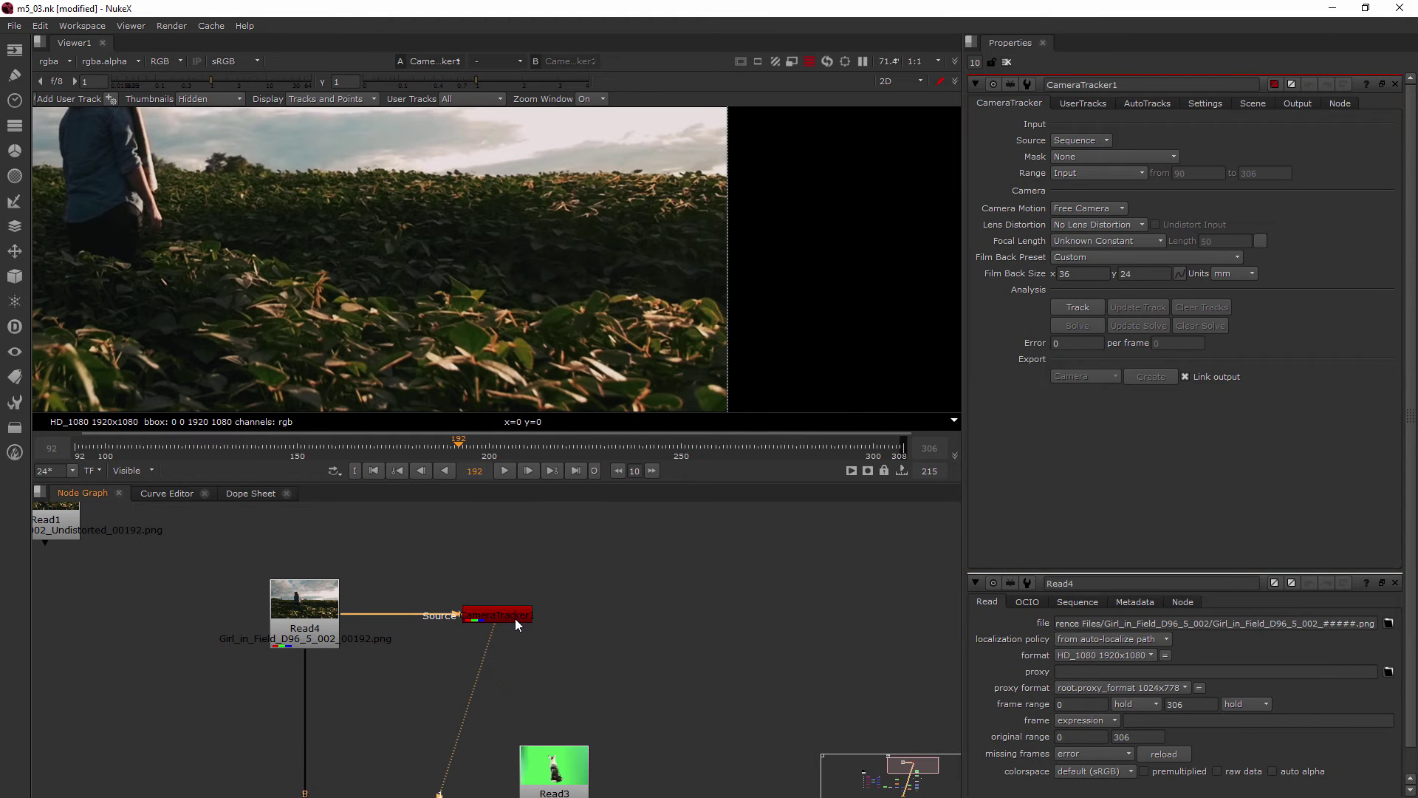
Step: Check the shot's camera movement and set the CameraTracker's camera motion to Planar Motion
scroll(392, 209, "down", 5)
middle_click_drag(466, 224, 512, 266)
scroll(556, 242, "down", 1)
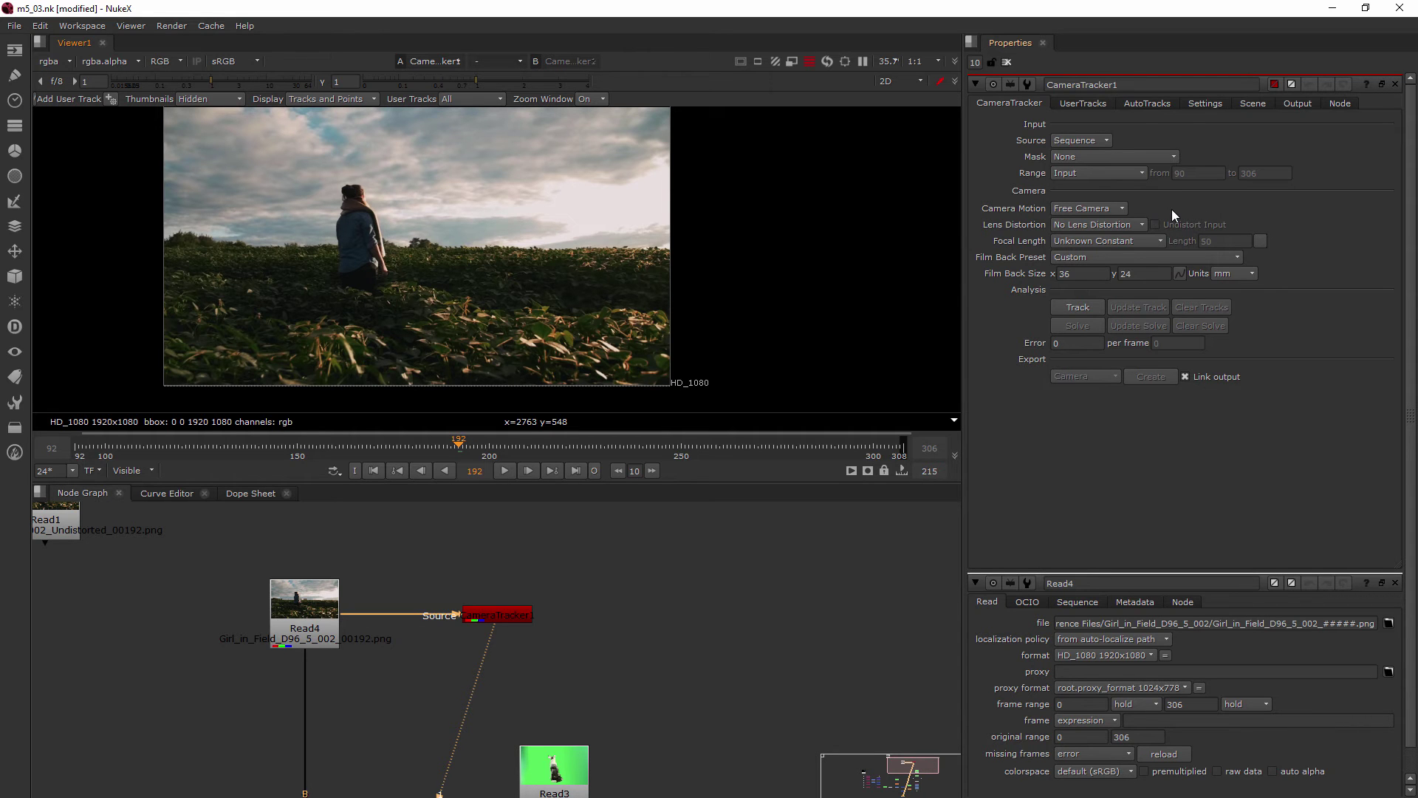
left_click(1110, 207)
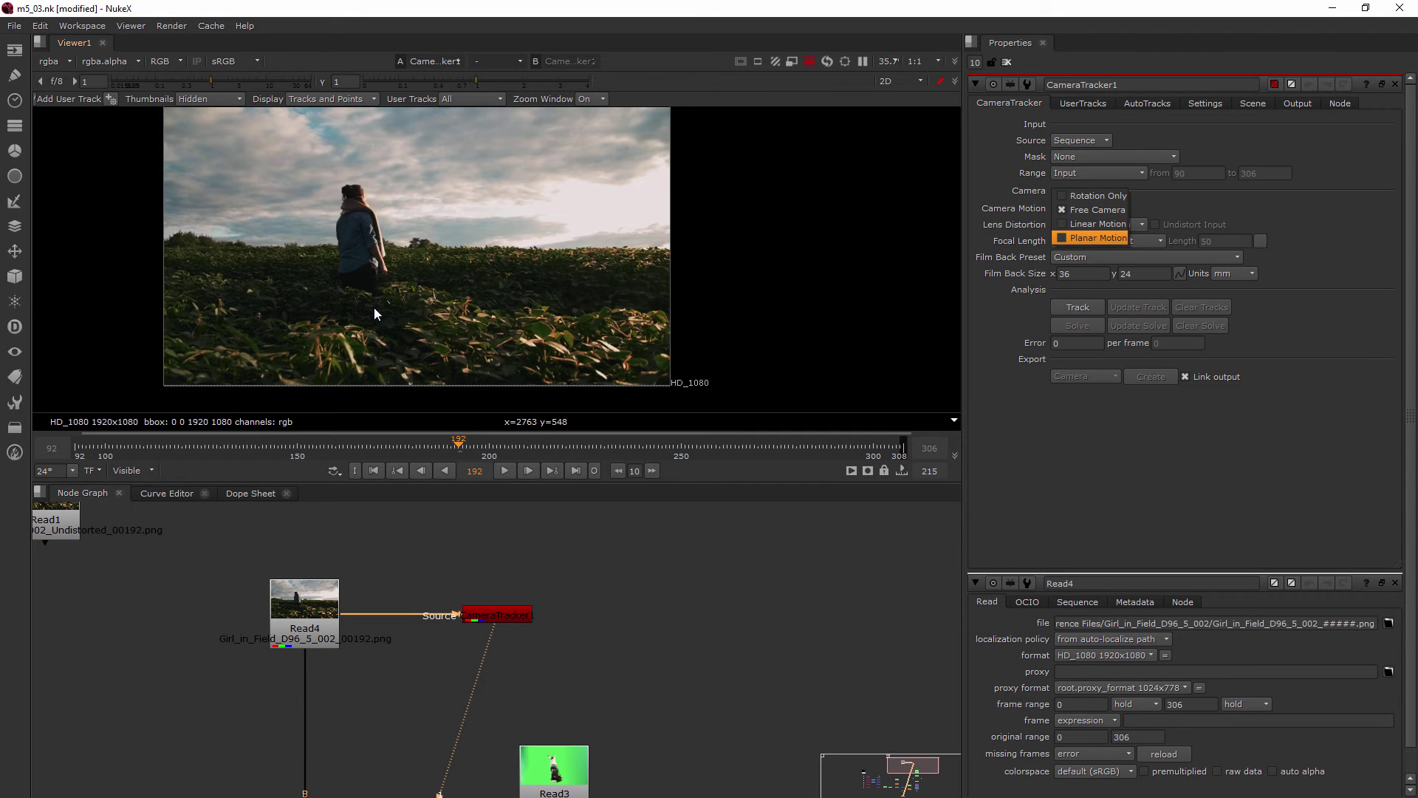
left_click(196, 450)
left_click(152, 450)
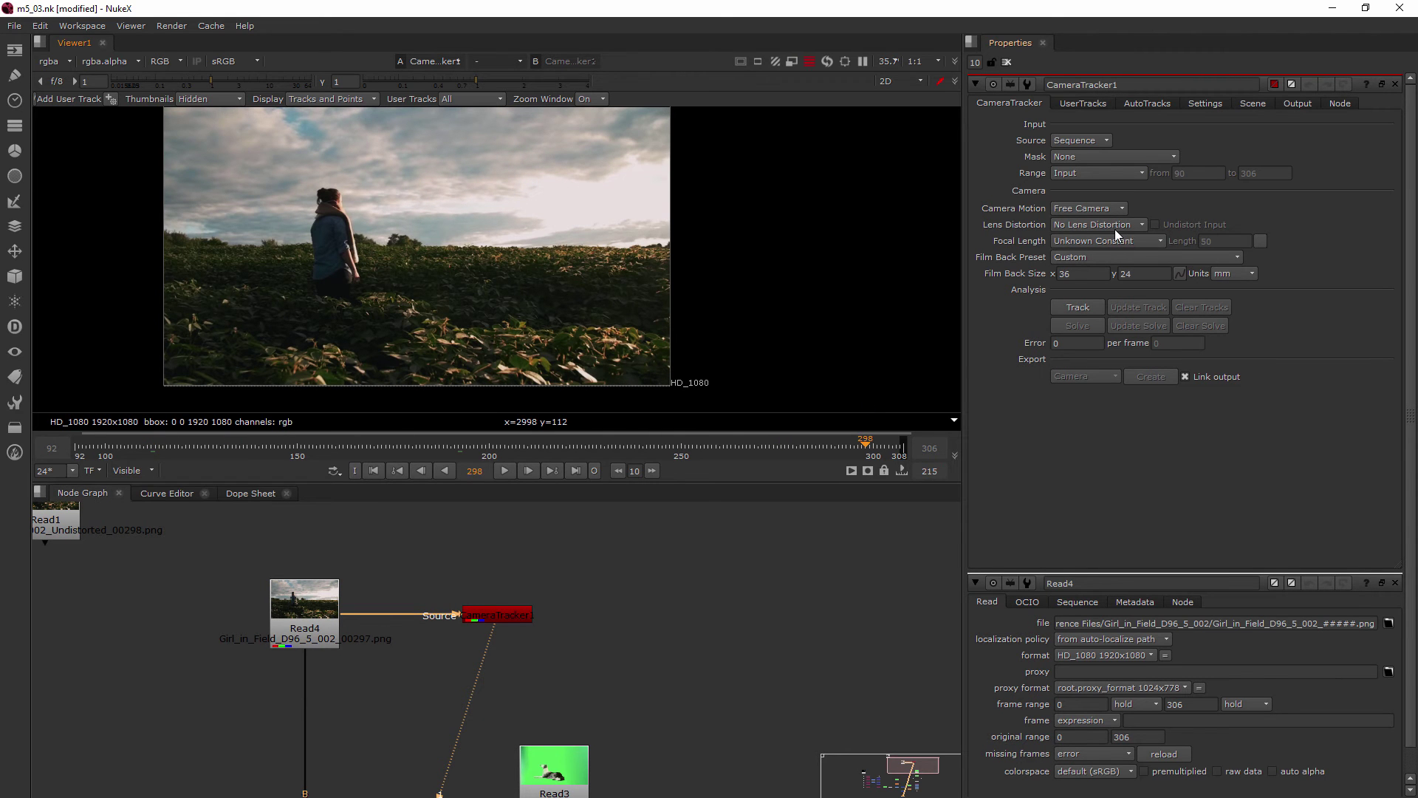
left_click(1106, 208)
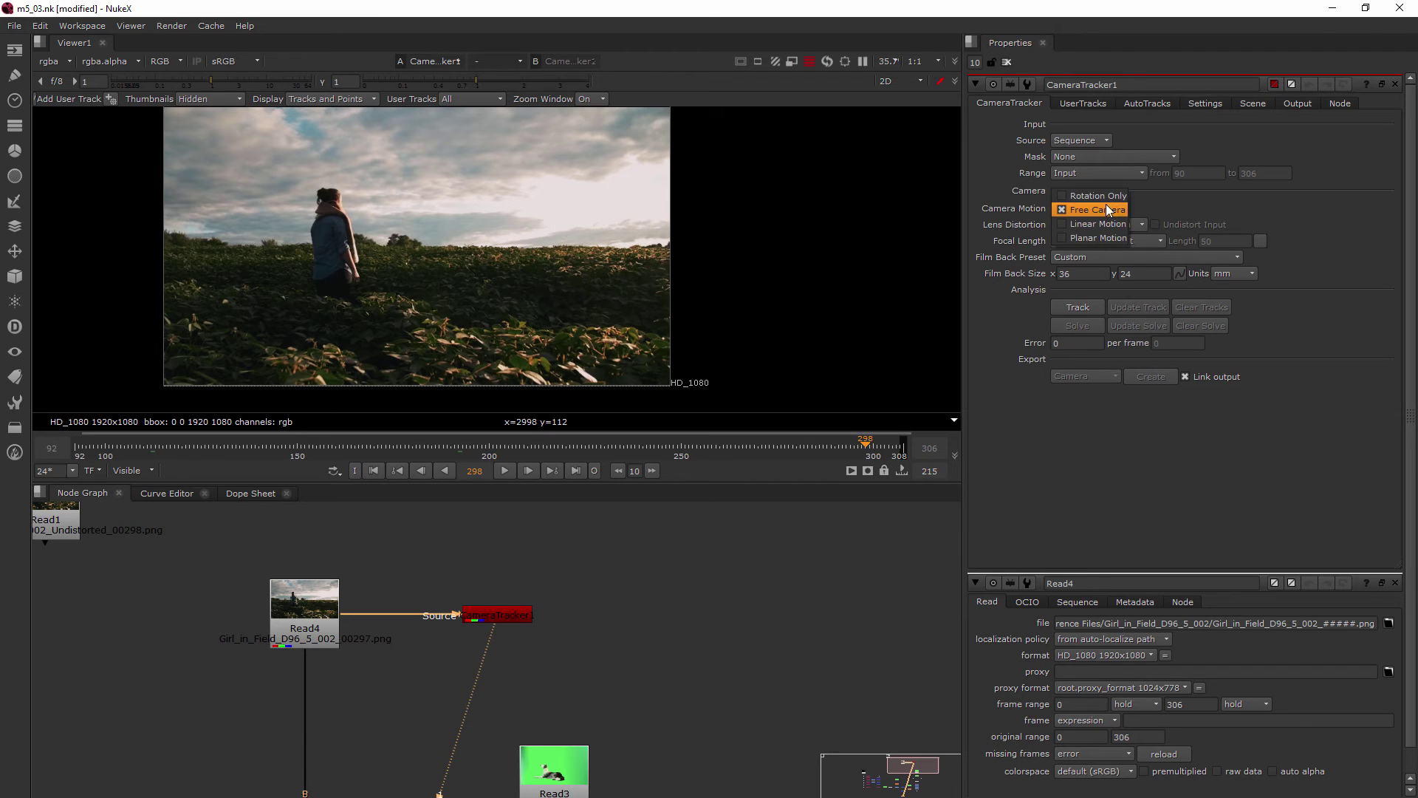
left_click(1094, 238)
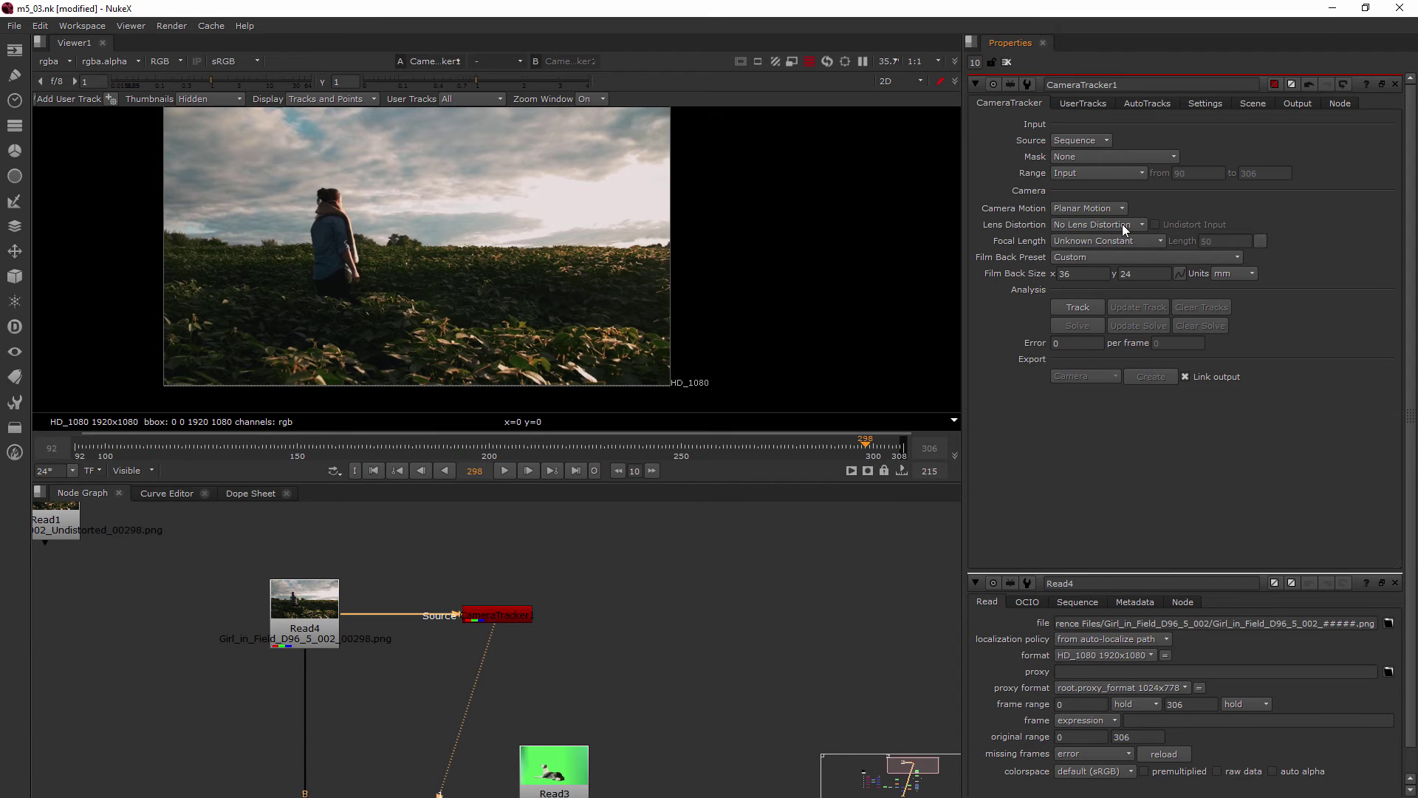
Step: Set the lens distortion to Unknown Lens, keeping Unknown Constant focal length and the Custom film back preset
left_click(1119, 224)
left_click(1114, 241)
left_click(1086, 243)
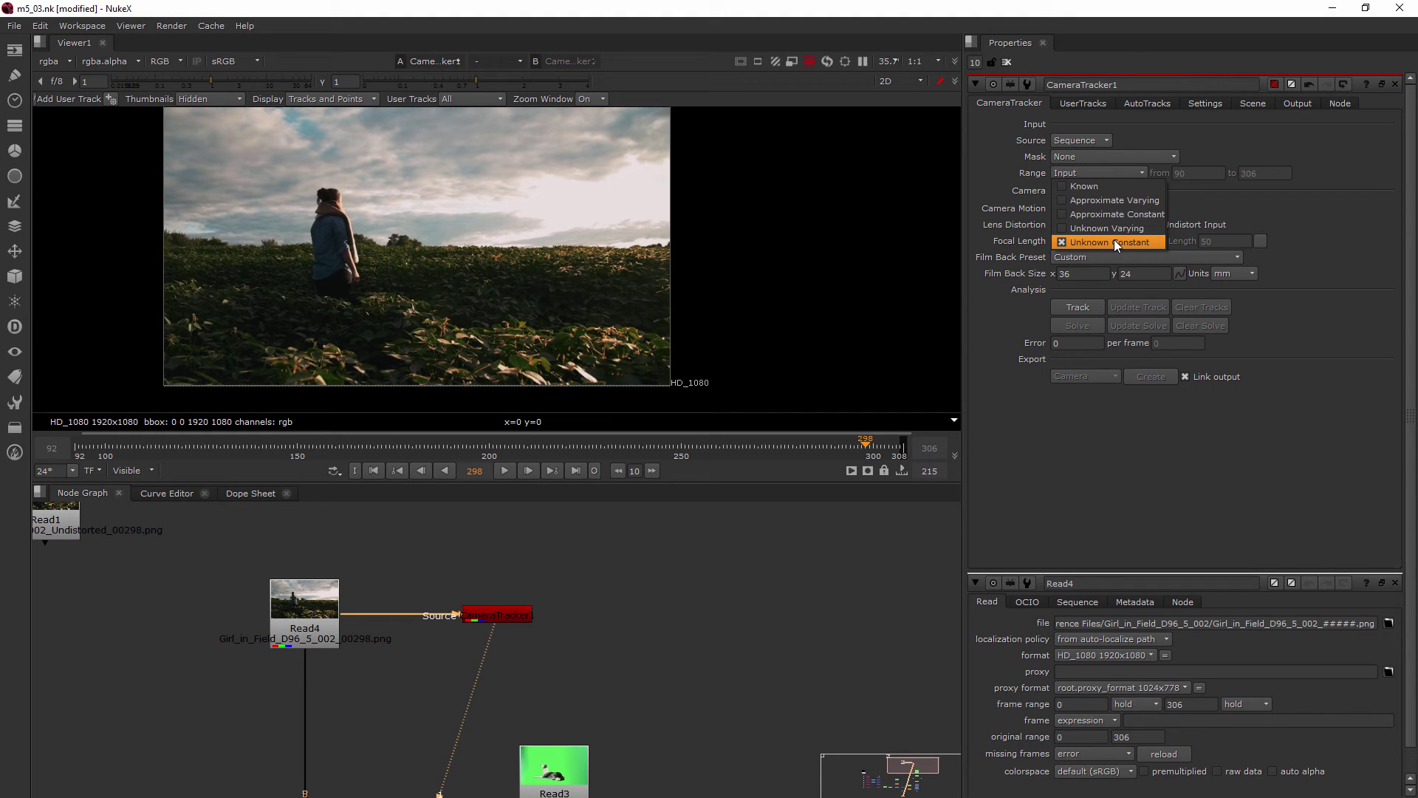
left_click(1114, 241)
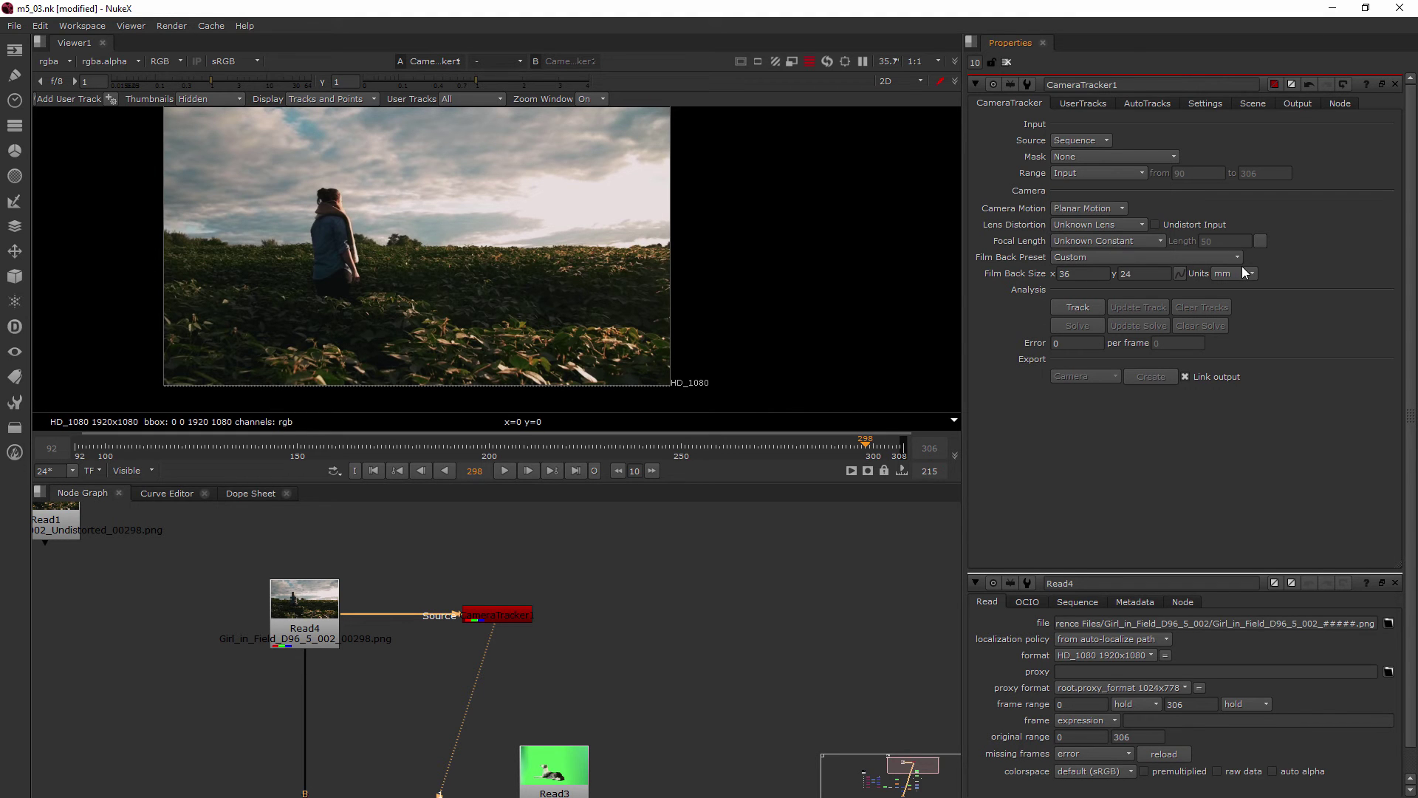
left_click(1100, 257)
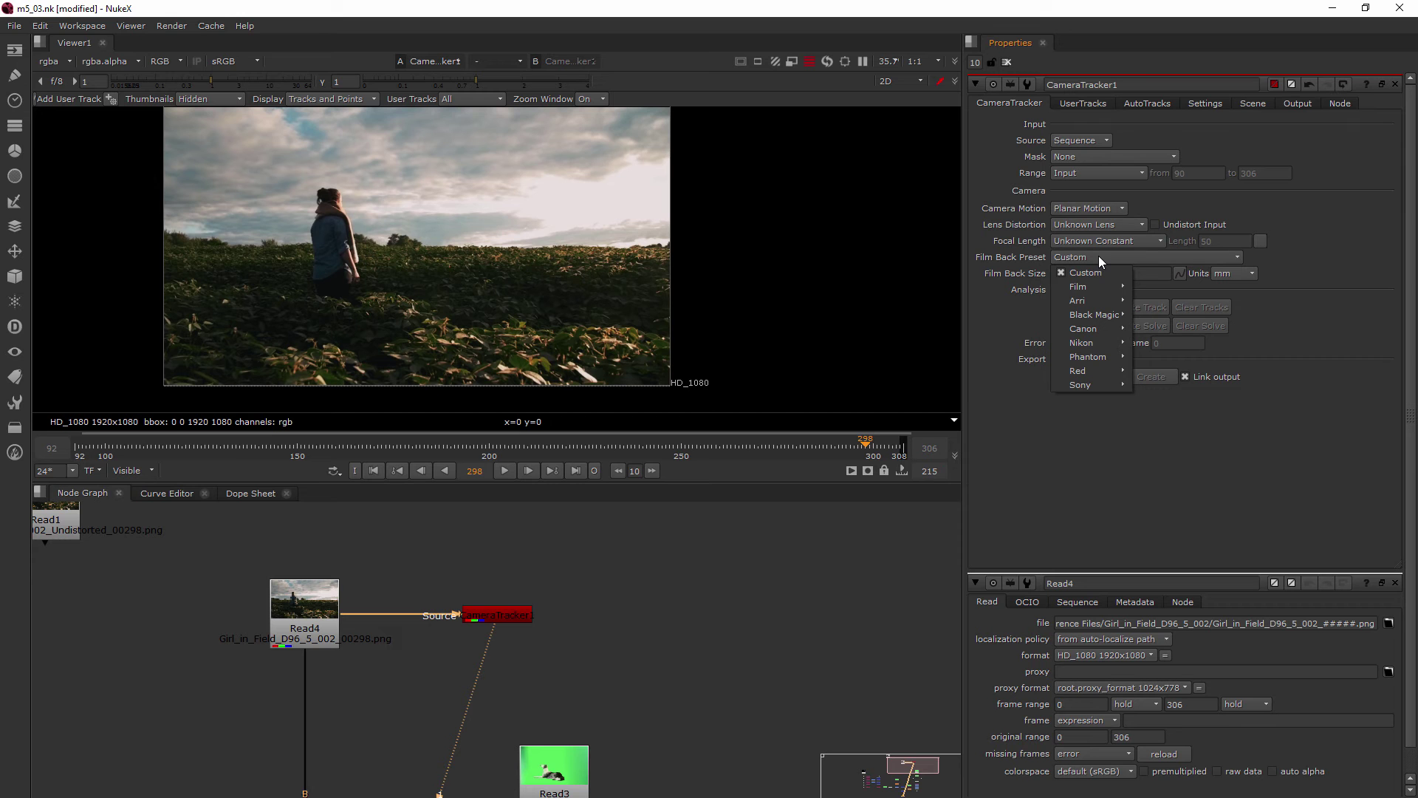
left_click(1273, 263)
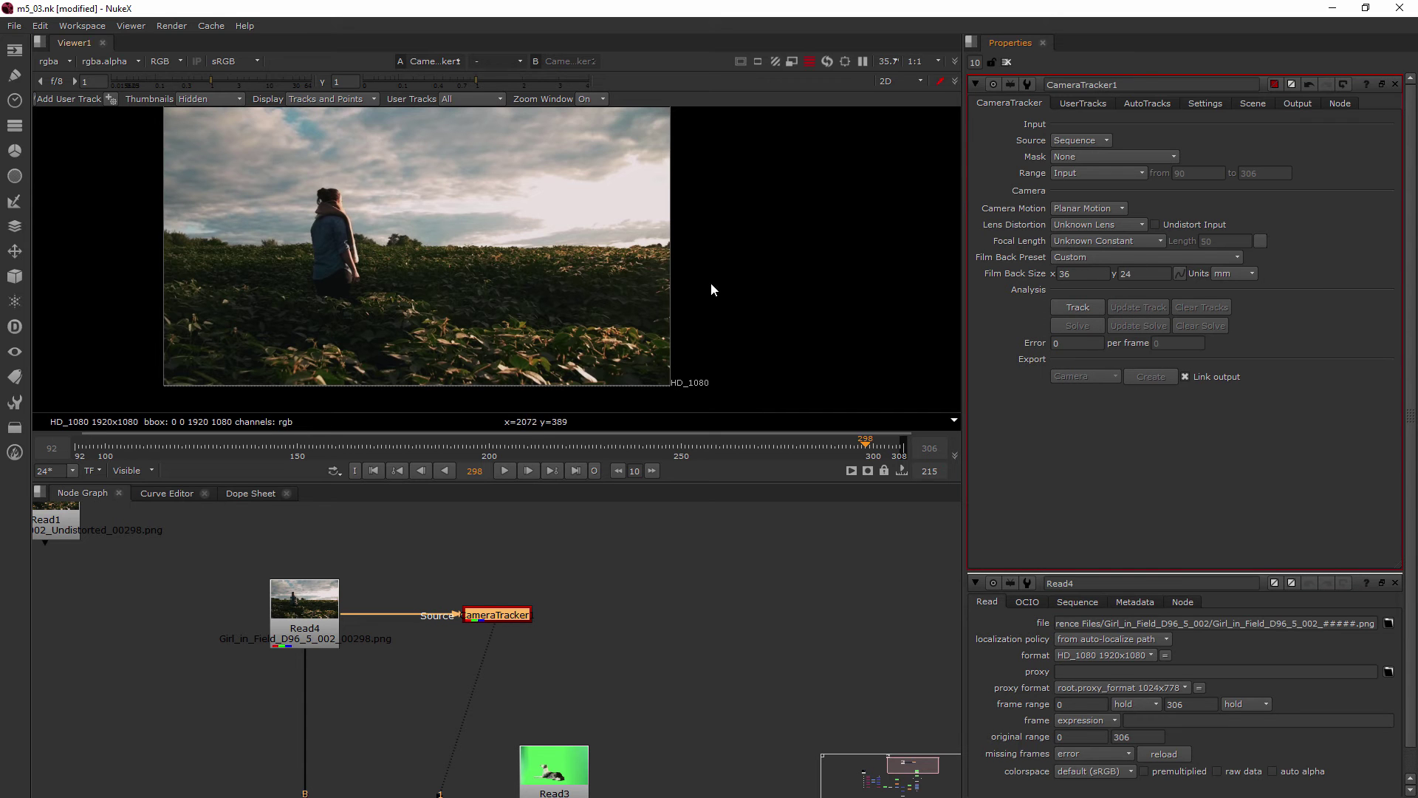
Step: Select and delete the tracking points in the sky at frame 298
middle_click_drag(707, 280, 746, 283)
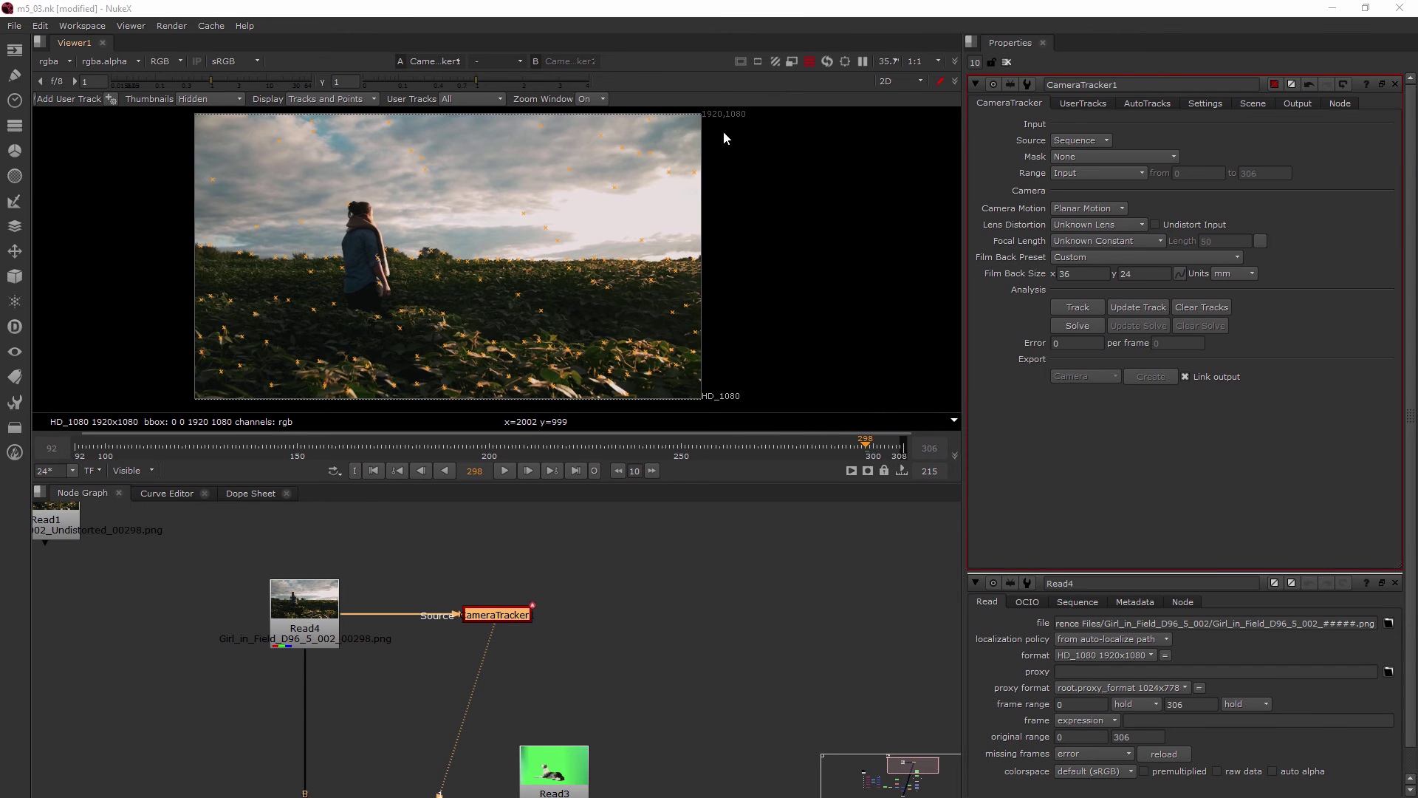
left_click_drag(718, 118, 445, 245)
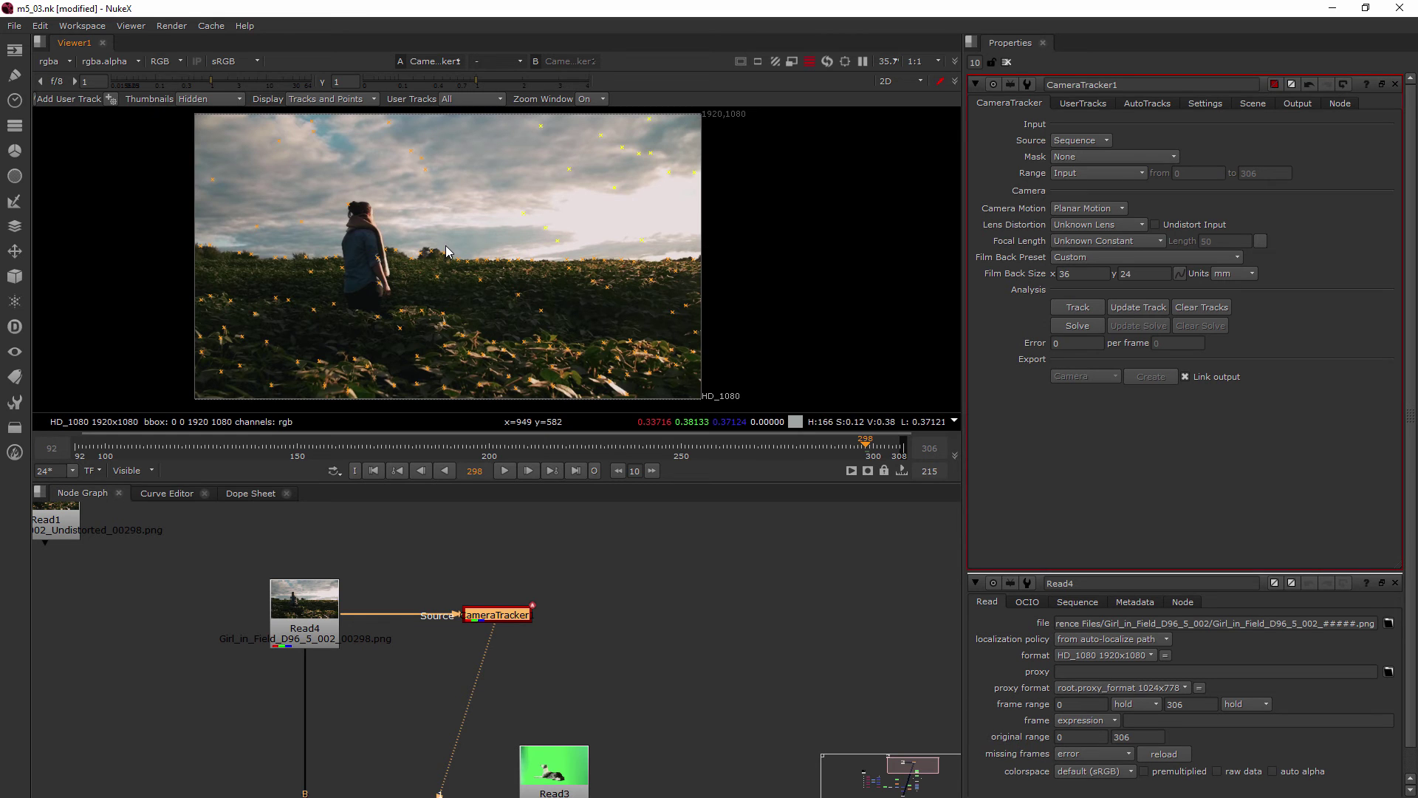
key("Delete")
left_click_drag(443, 121, 312, 236)
key("Delete")
key("Delete")
key("Delete")
Step: Go to frame 122 and delete the remaining tracking points across the sky
left_click(373, 447)
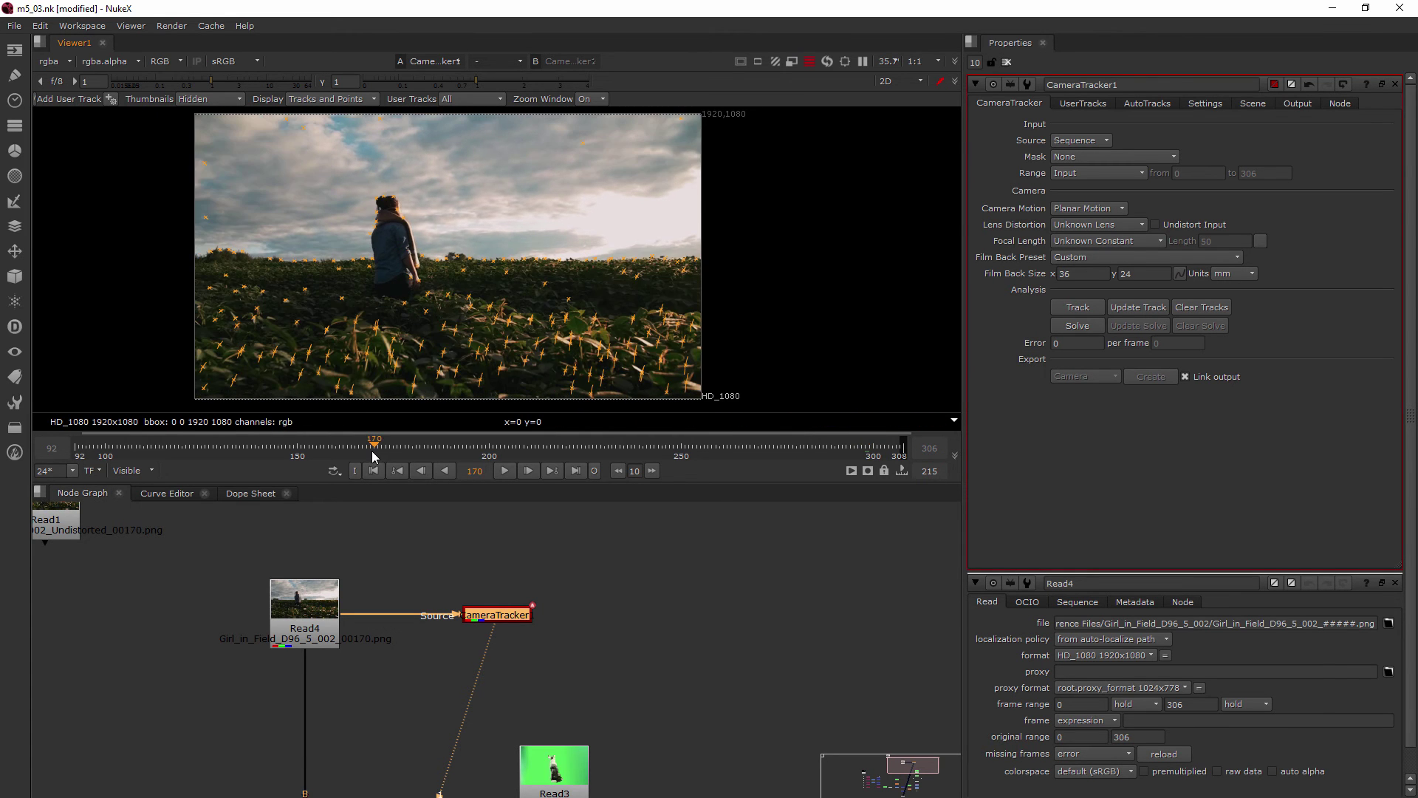
left_click(248, 445)
left_click(189, 446)
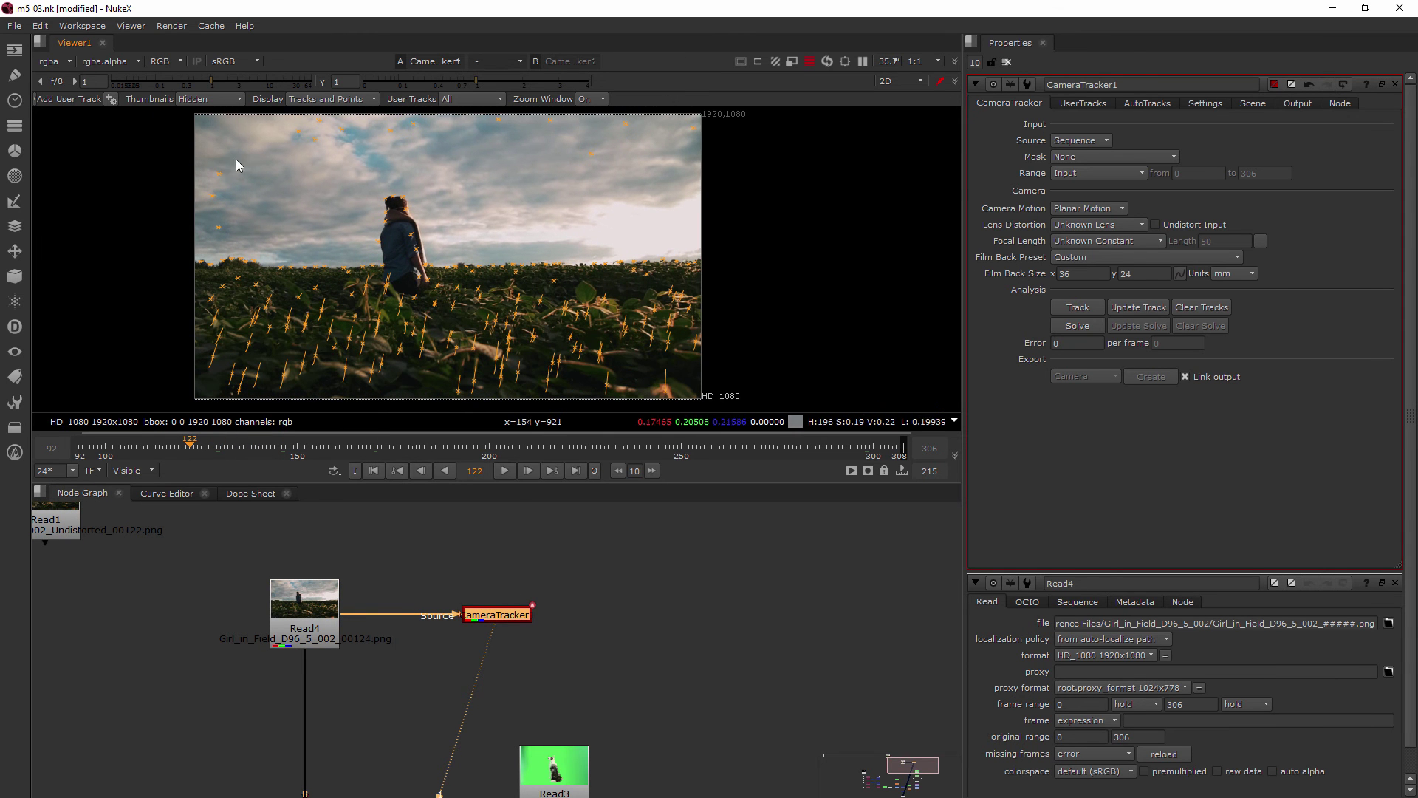
left_click_drag(238, 164, 751, 81)
key("Delete")
left_click_drag(302, 139, 190, 250)
key("Delete")
Step: Scrub through the shot to check the sky for leftover tracking points, finishing at frame 176
left_click(170, 446)
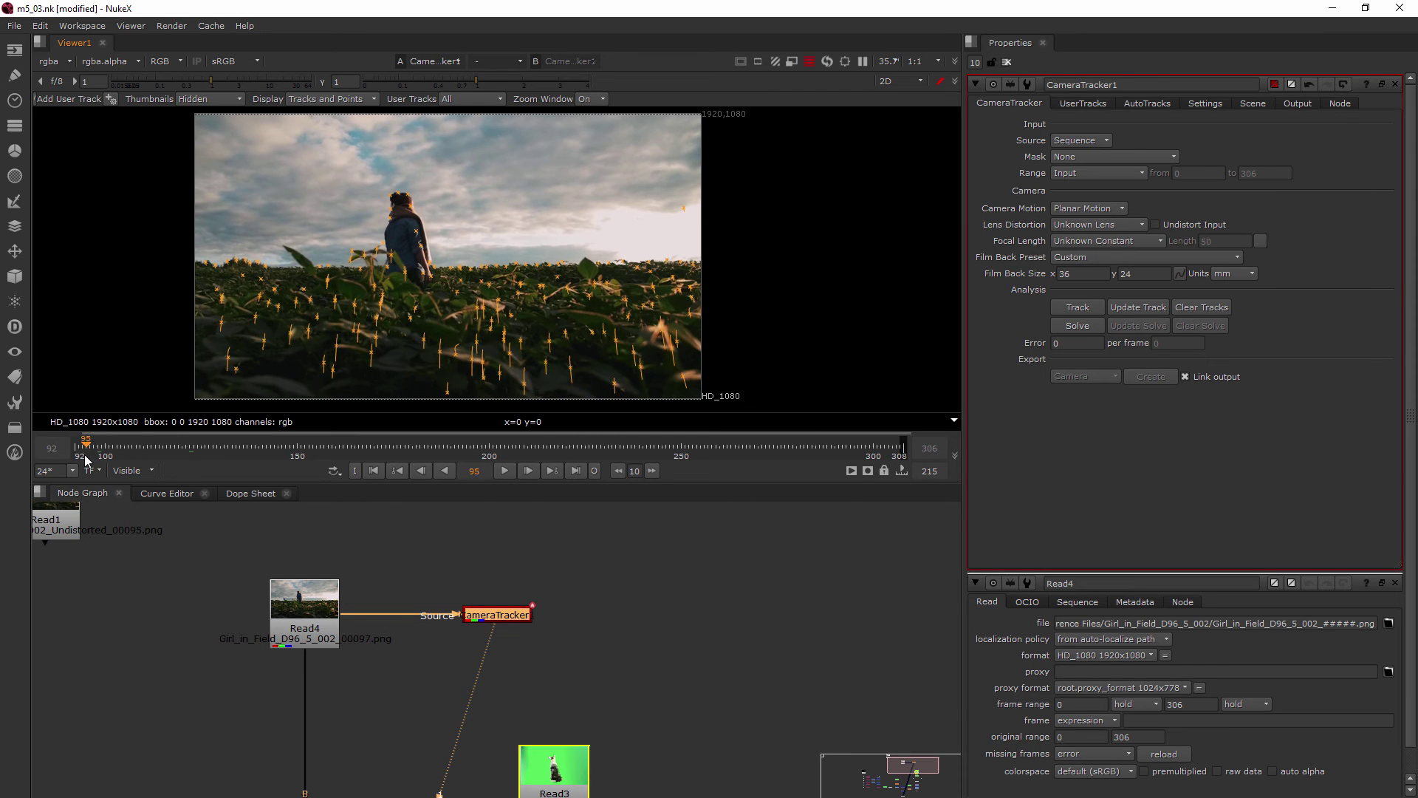
left_click_drag(170, 463, 791, 469)
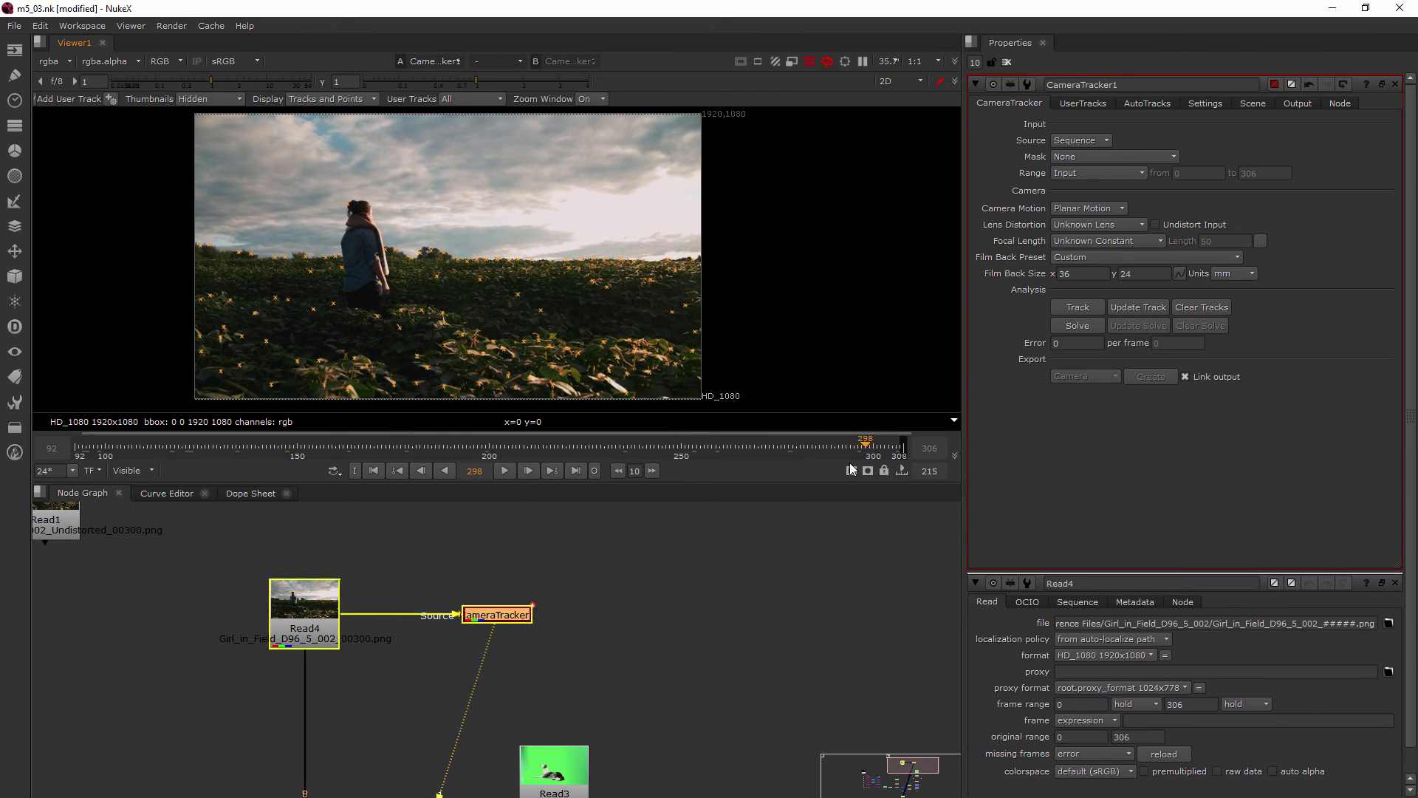
left_click(552, 443)
left_click_drag(552, 443, 398, 421)
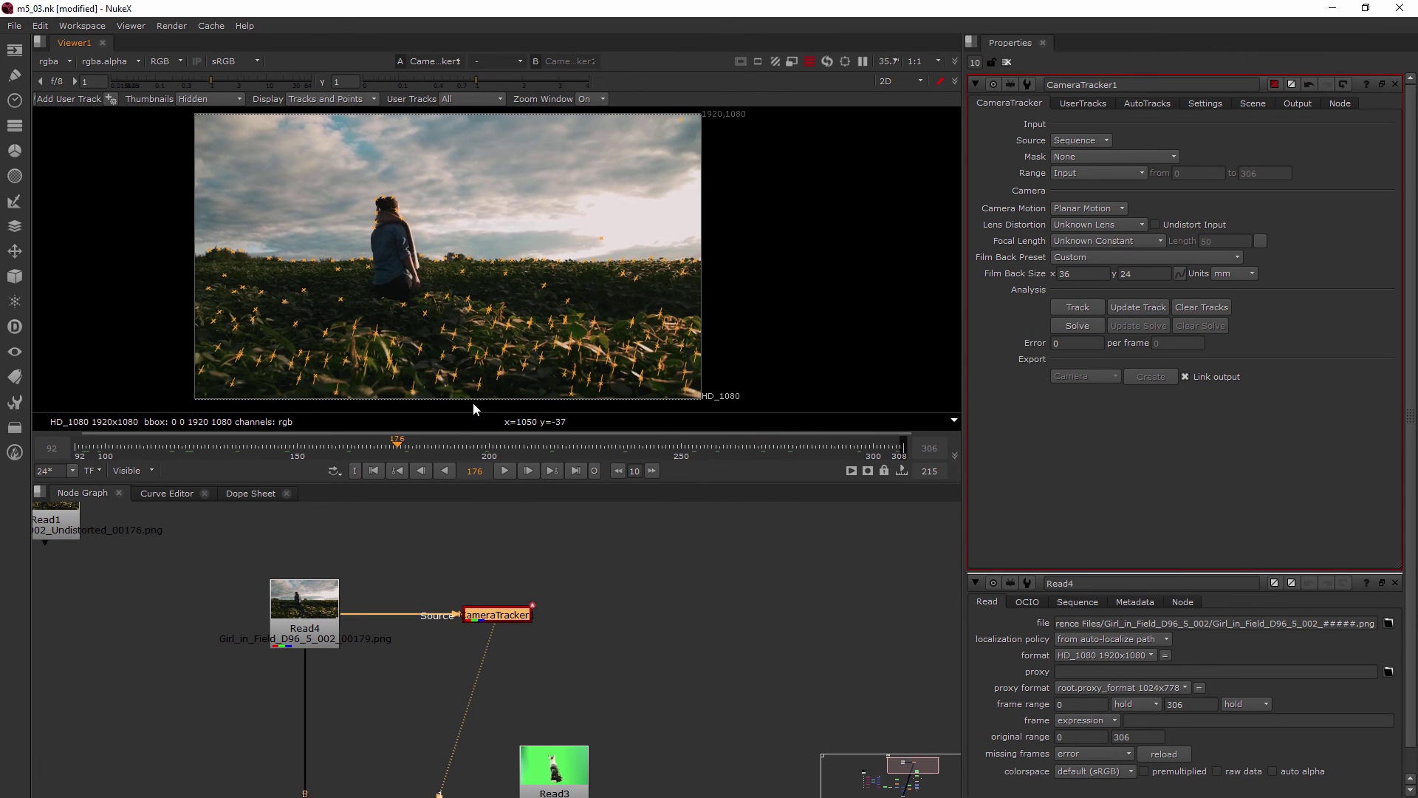
Step: Examine the CameraTracker's user tracks and auto-track settings, and scrub to frame 287
left_click(1083, 104)
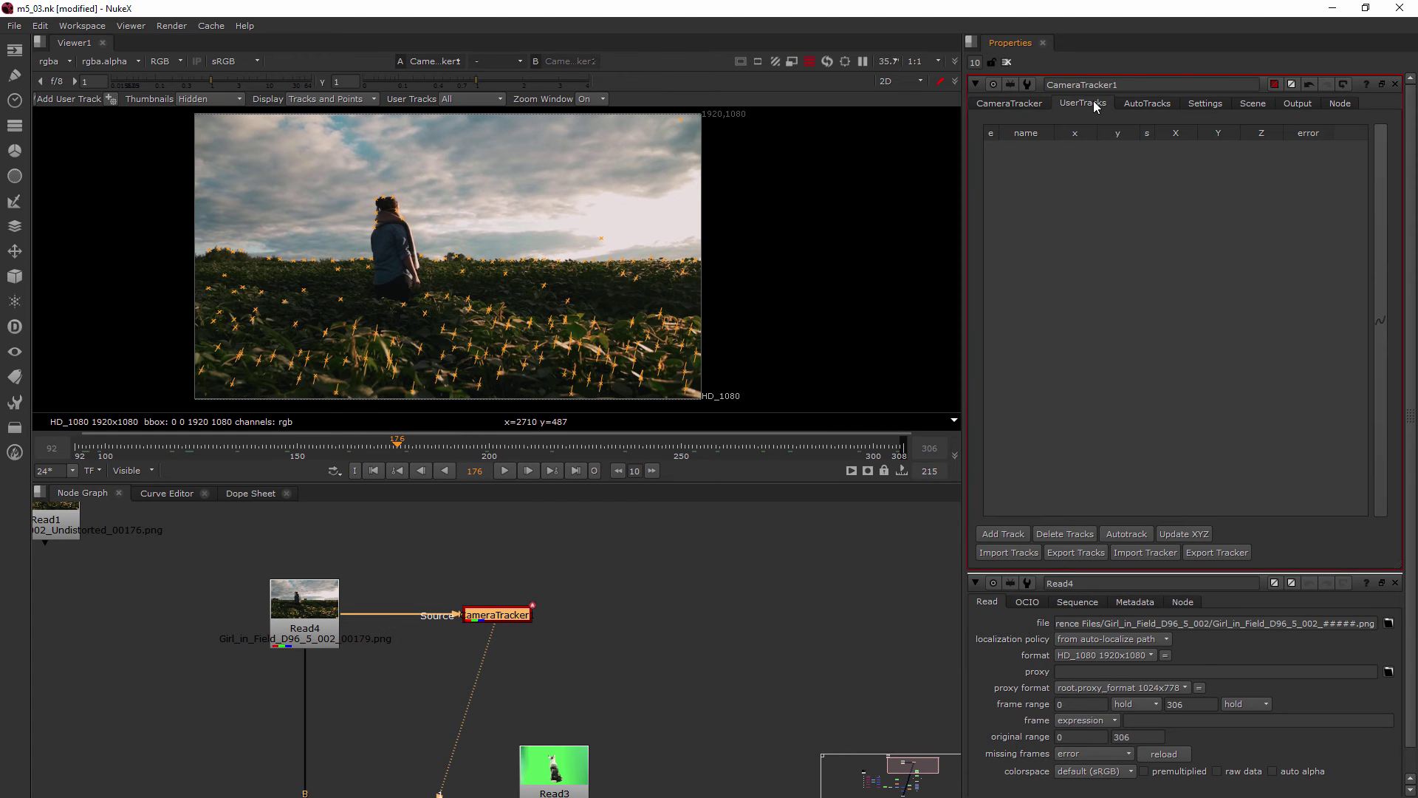
left_click(1150, 102)
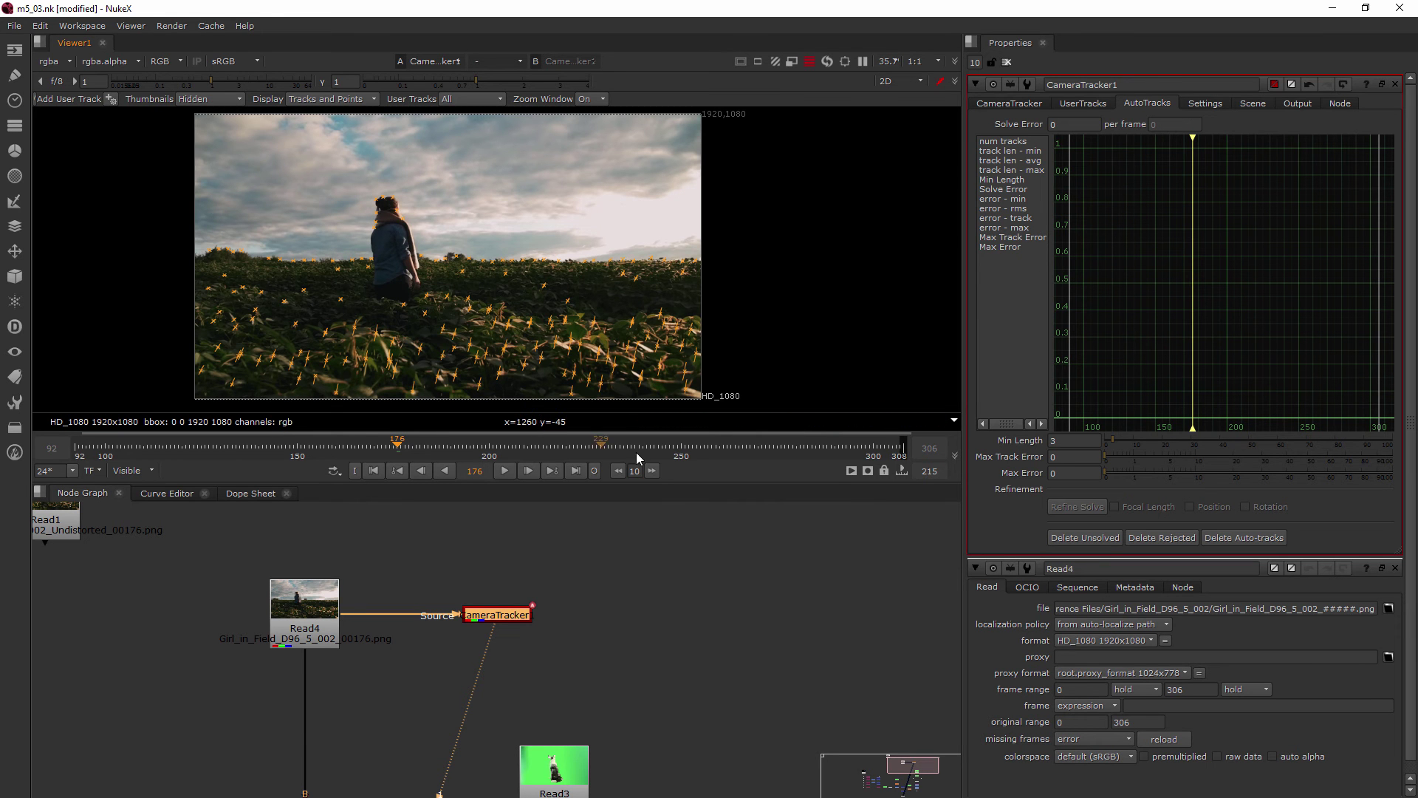
left_click(888, 449)
left_click_drag(887, 449, 826, 488)
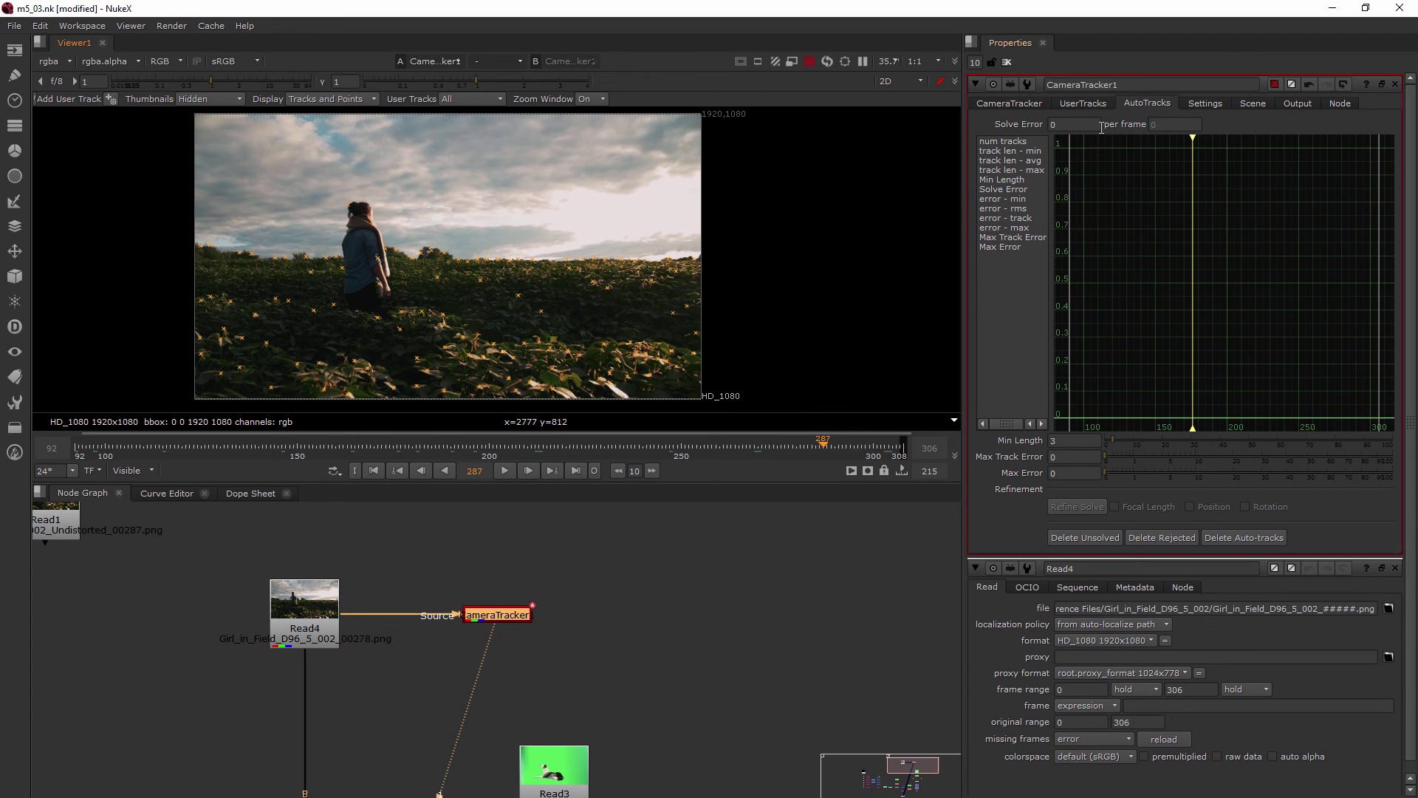
Step: Solve the camera and limit the auto-tracks to a Max Track Error of 2 and a Max Error of 5.4
left_click(1012, 105)
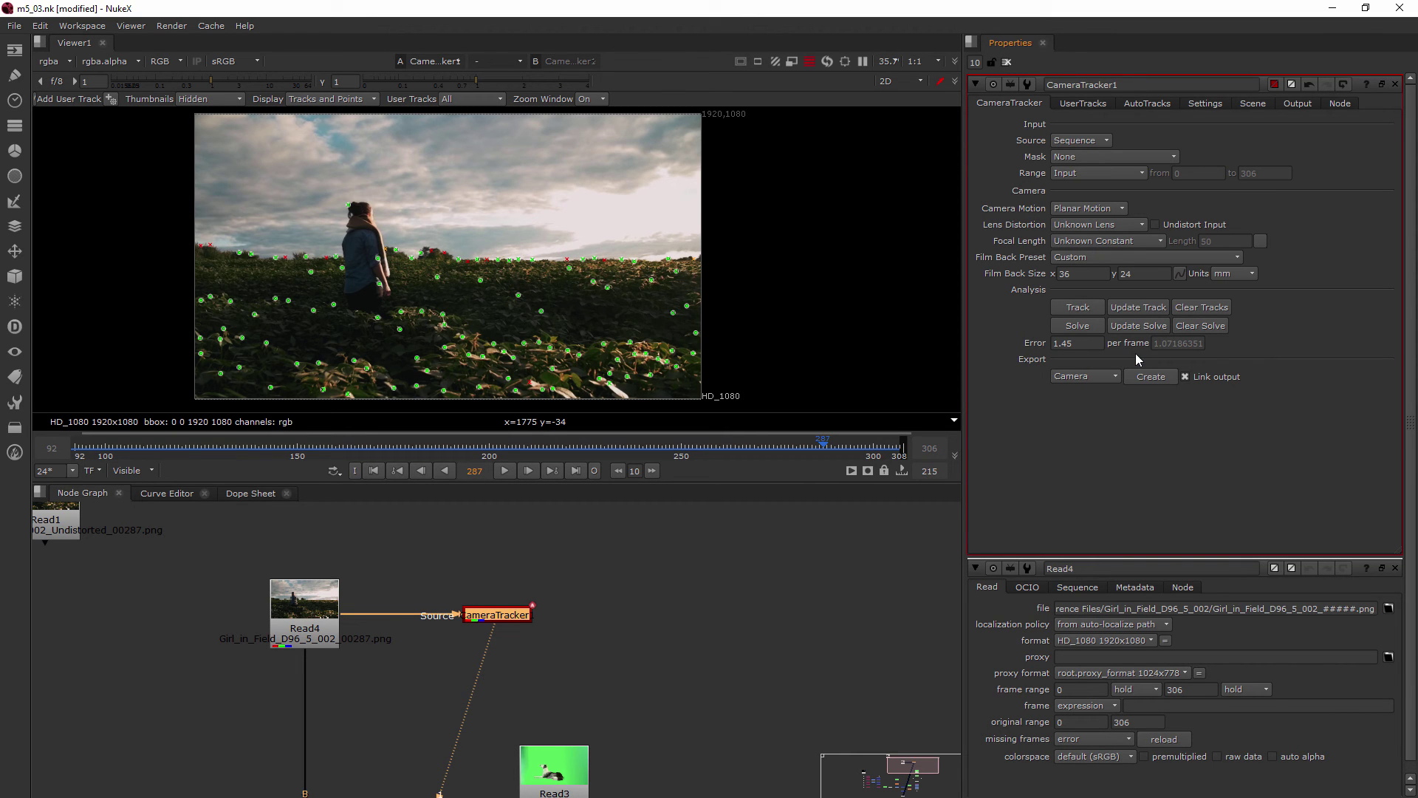
mouse_move(1092, 343)
left_click(1073, 107)
left_click(1159, 107)
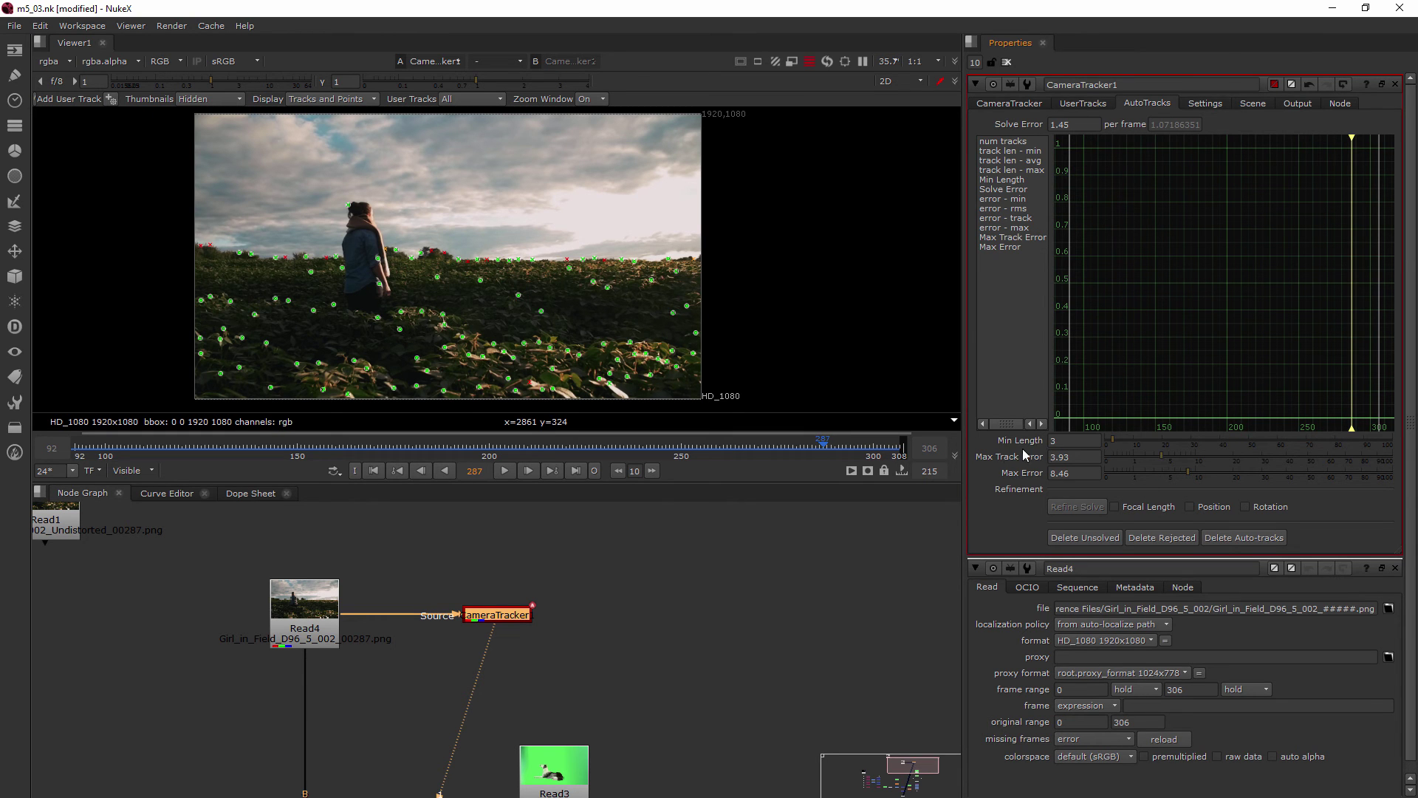
mouse_move(1161, 458)
left_mouse_down()
mouse_move(1145, 458)
mouse_move(1171, 472)
left_mouse_up()
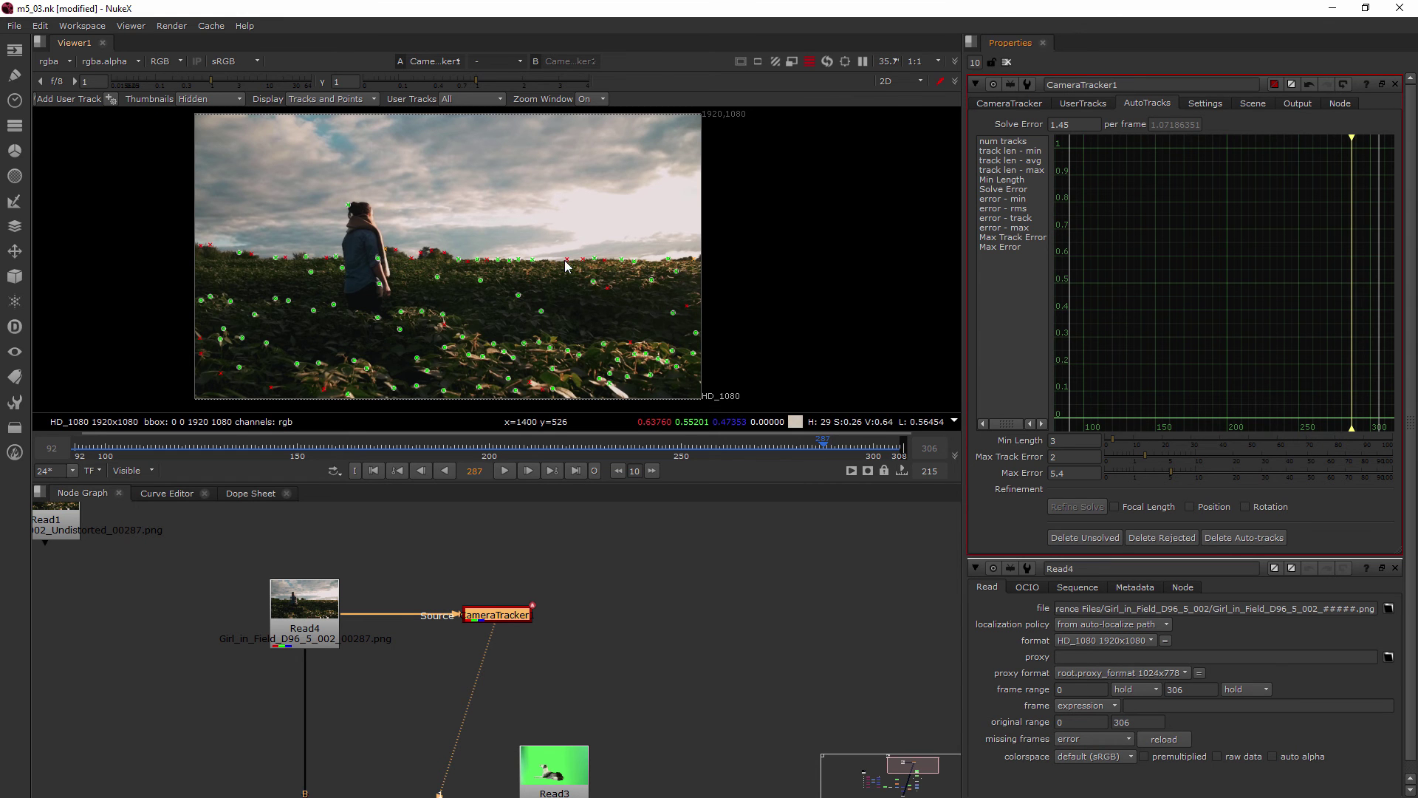
Step: Update the camera solve over the input range 0-306
left_click(1003, 104)
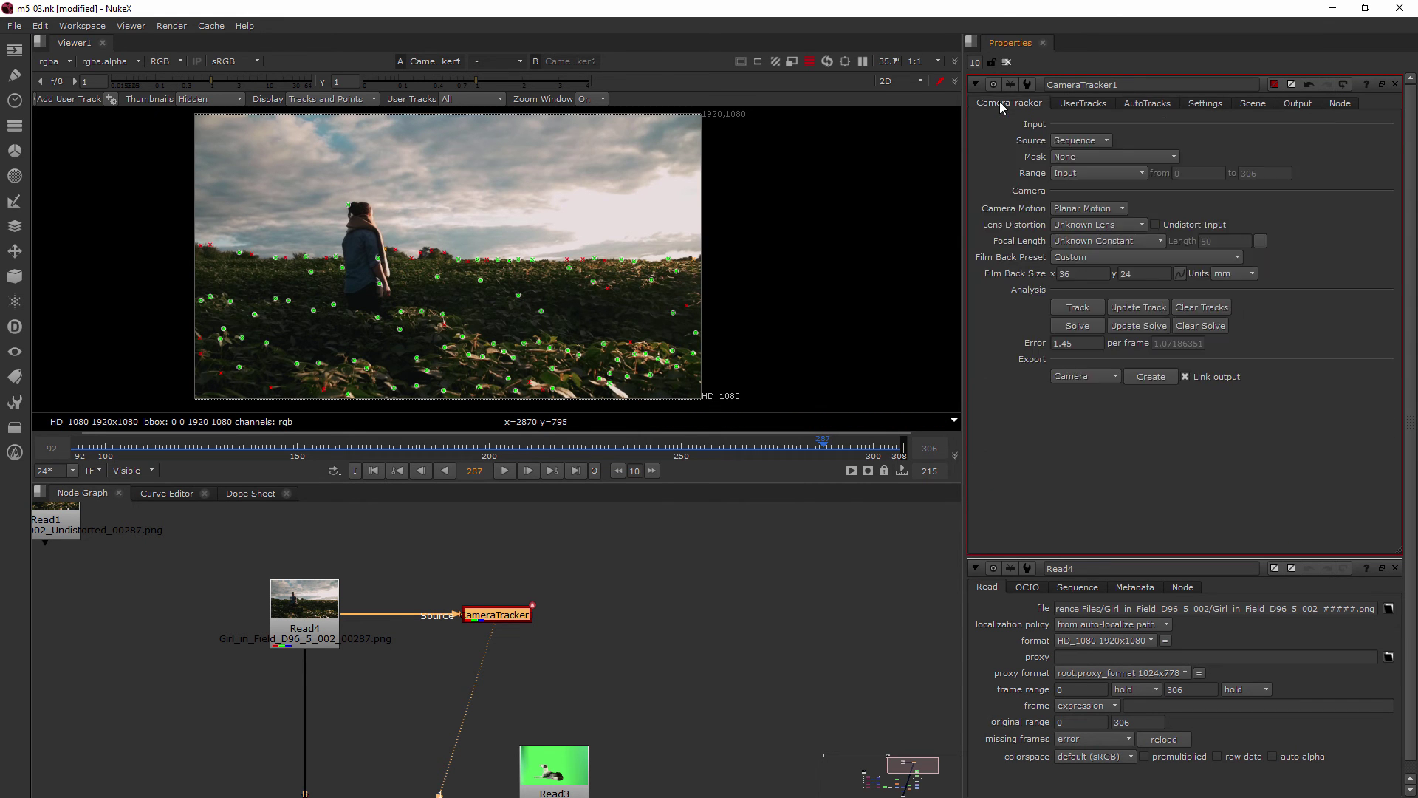
left_click(1139, 326)
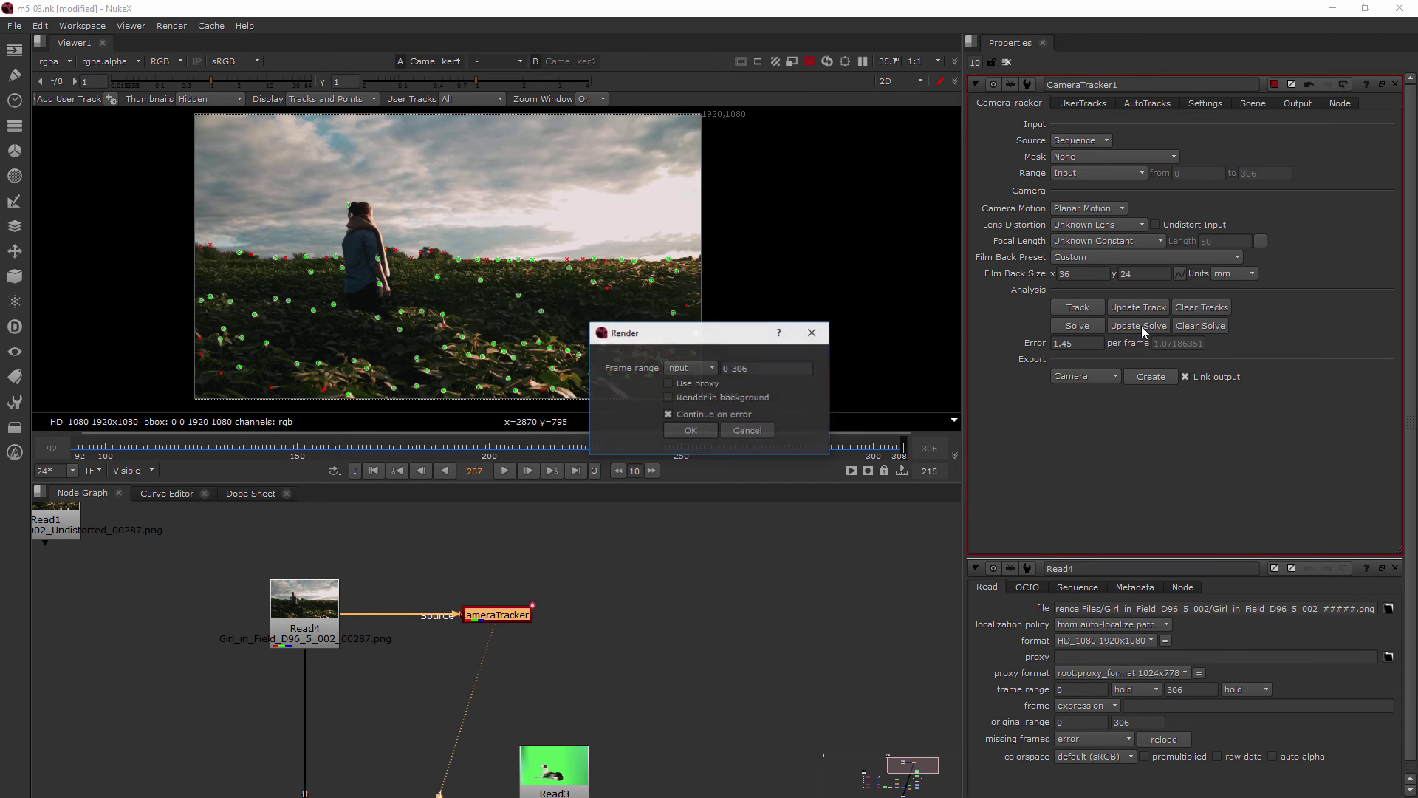
left_click(702, 432)
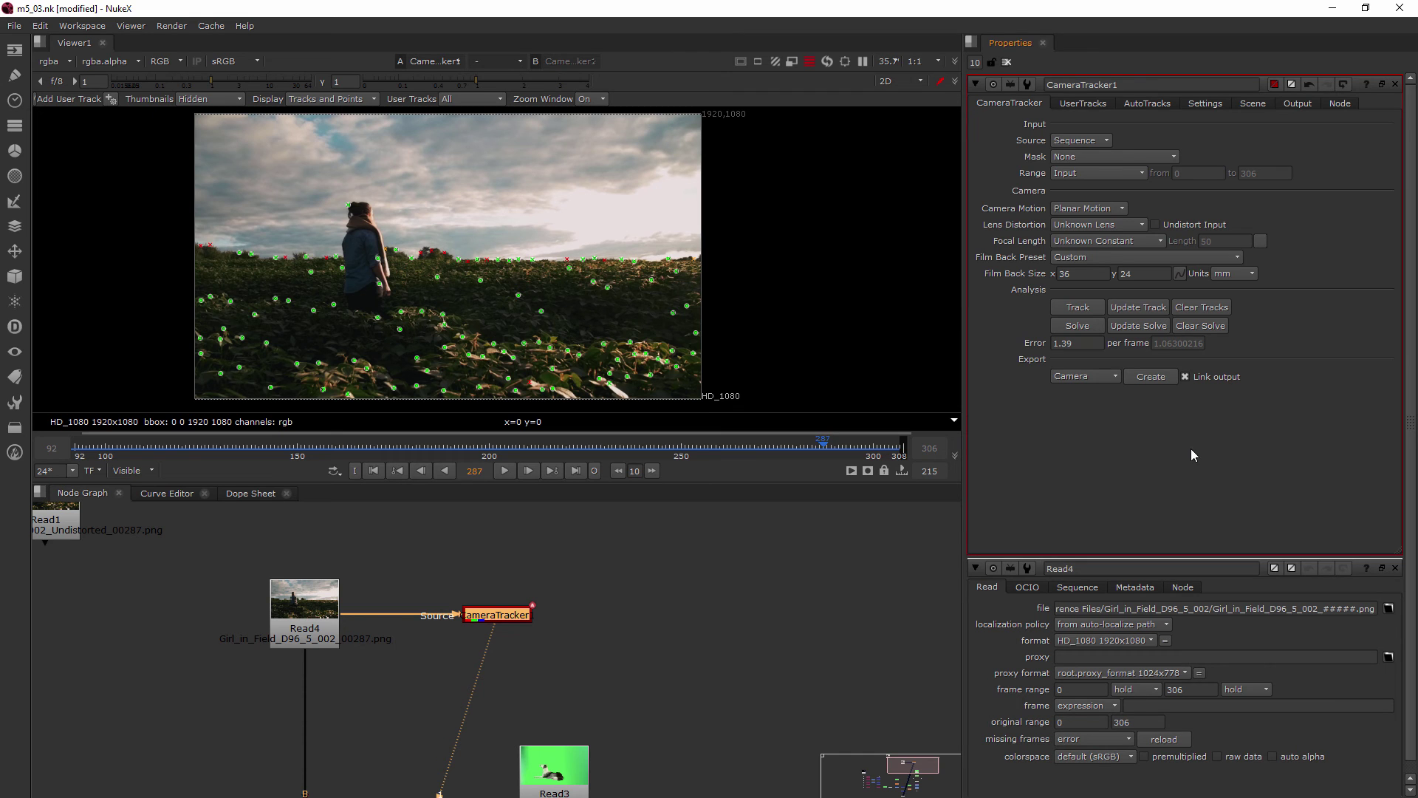
Step: Lower the Max Track Error and Max Error thresholds once more and update the solve again over frames 0-306
left_click(1098, 105)
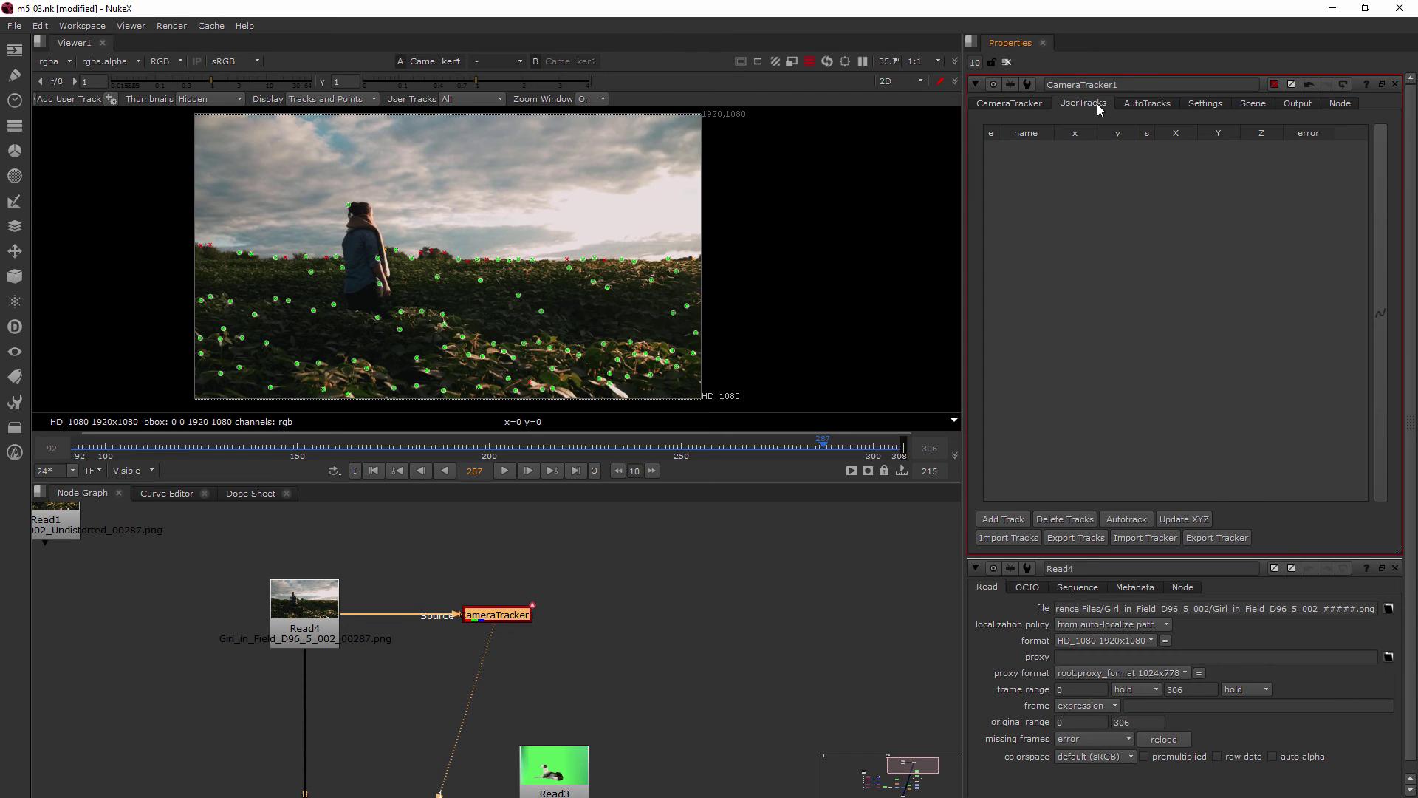
left_click(1147, 103)
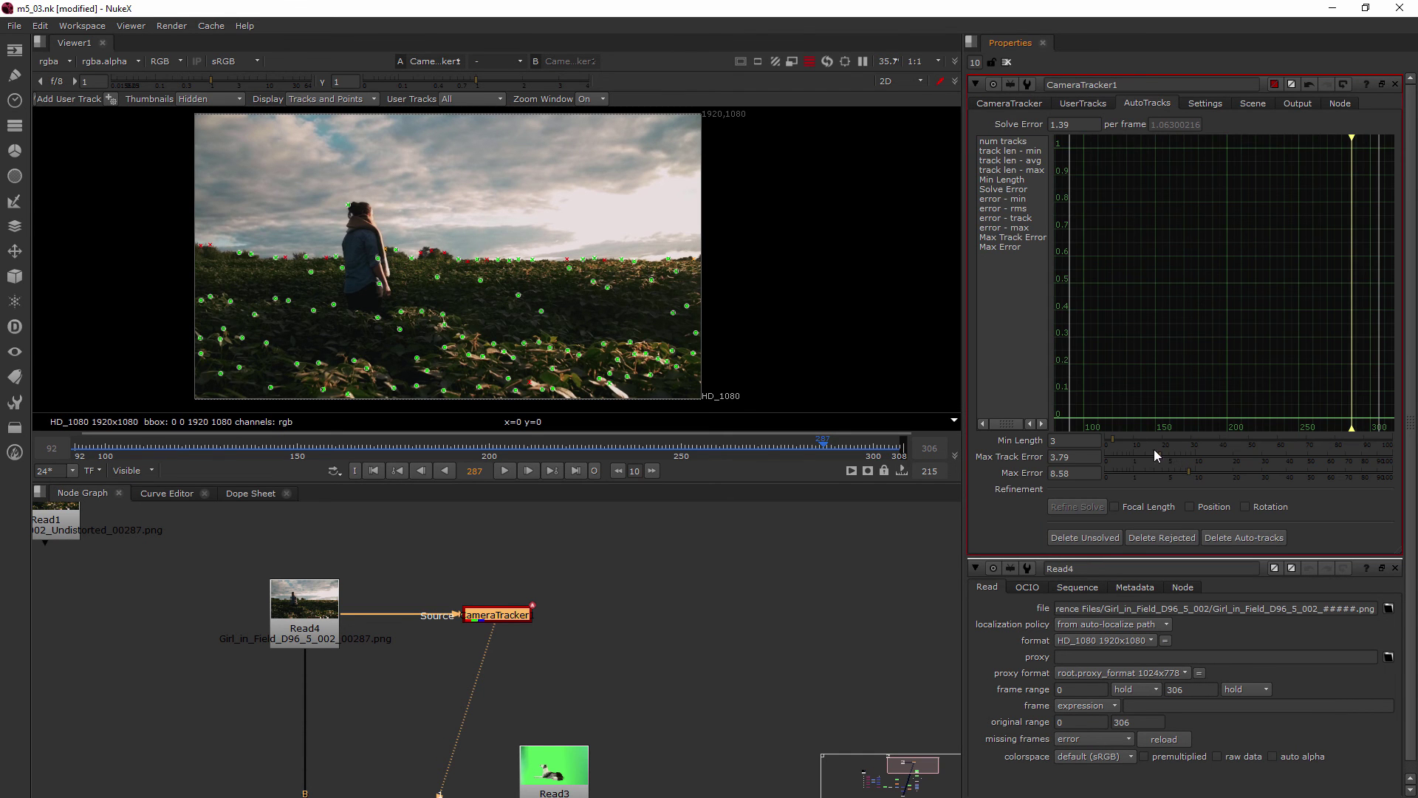
left_click_drag(1155, 454, 1150, 454)
left_click_drag(1187, 472, 1163, 472)
left_click(1011, 105)
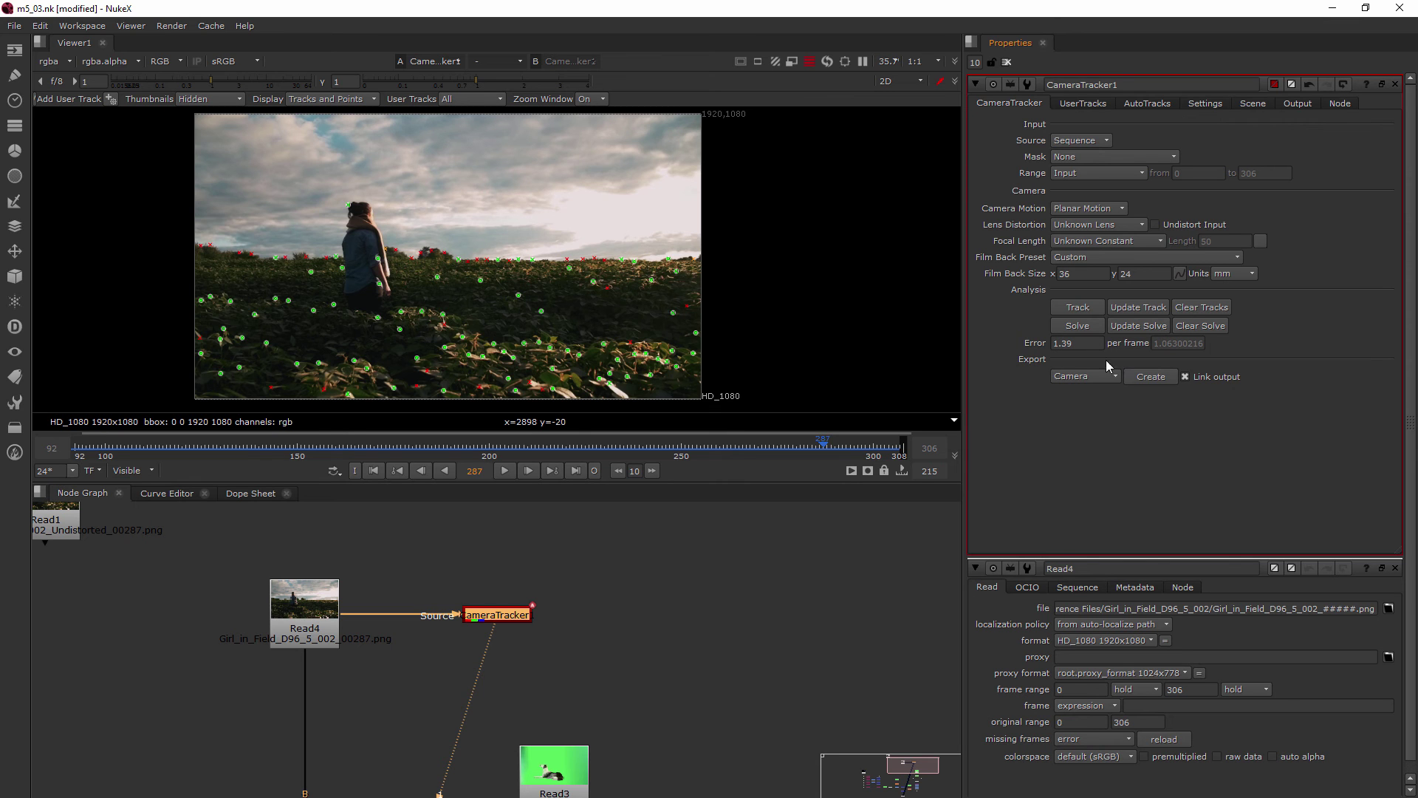
left_click(1143, 325)
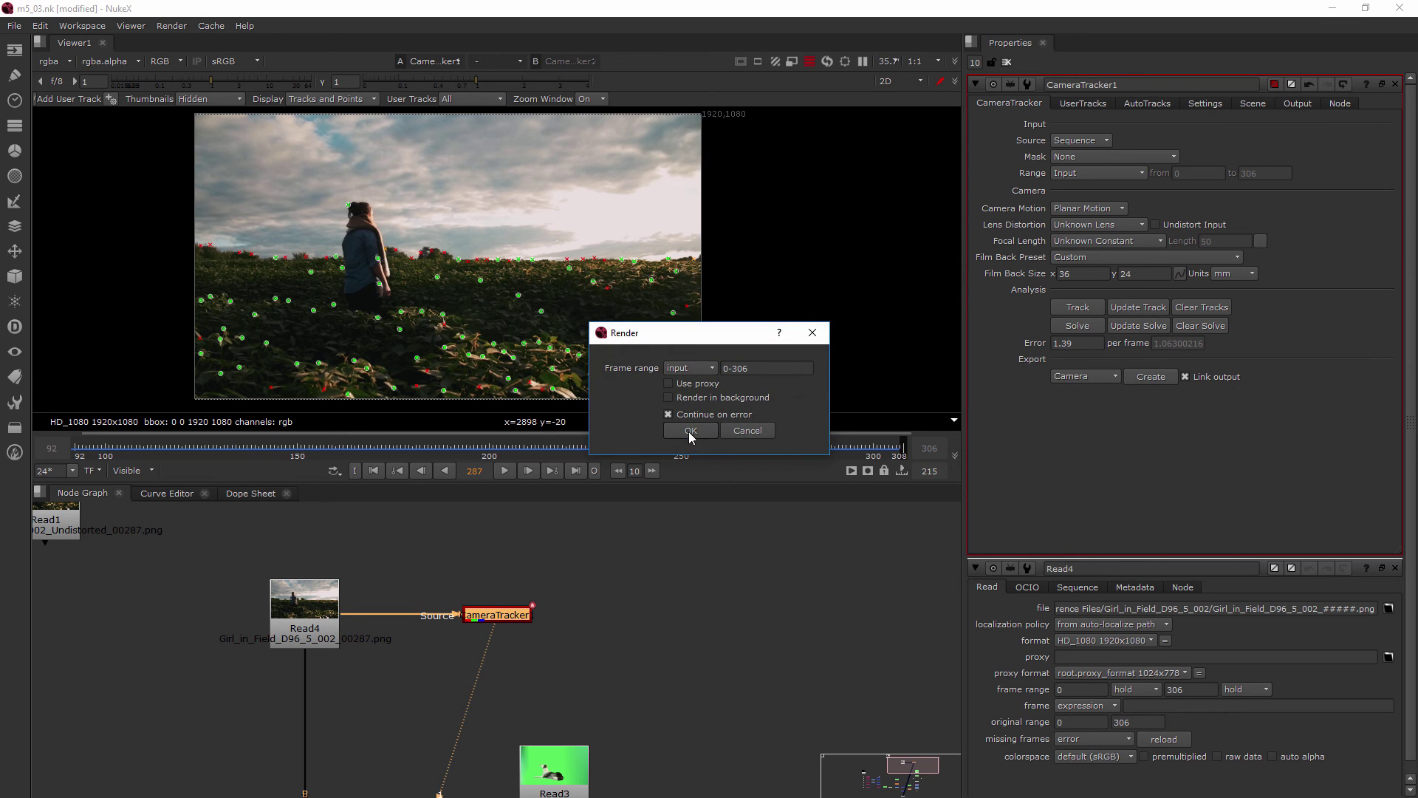
left_click(691, 430)
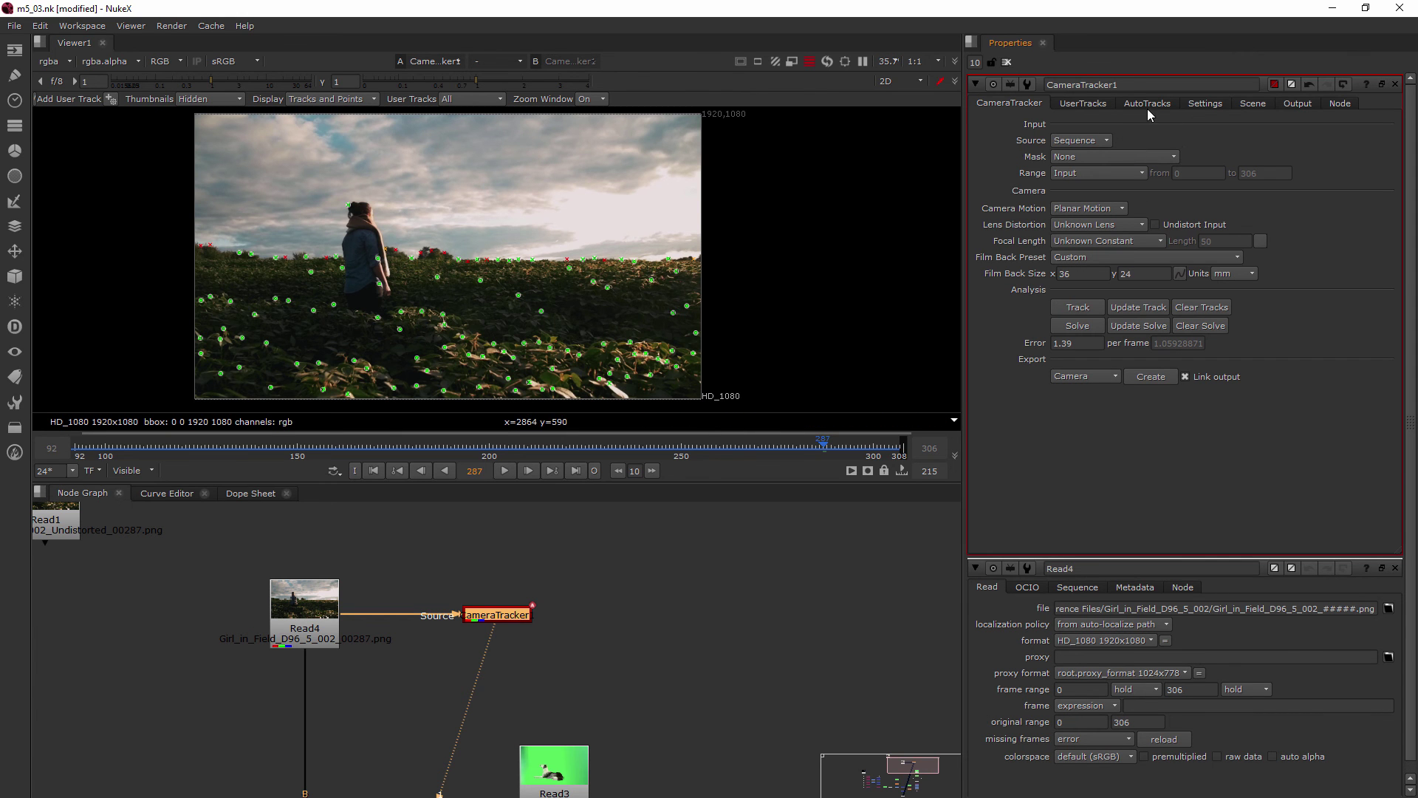
Step: Permanently delete all rejected auto-tracks and scrub to frame 294 to check the remaining points
left_click(1146, 103)
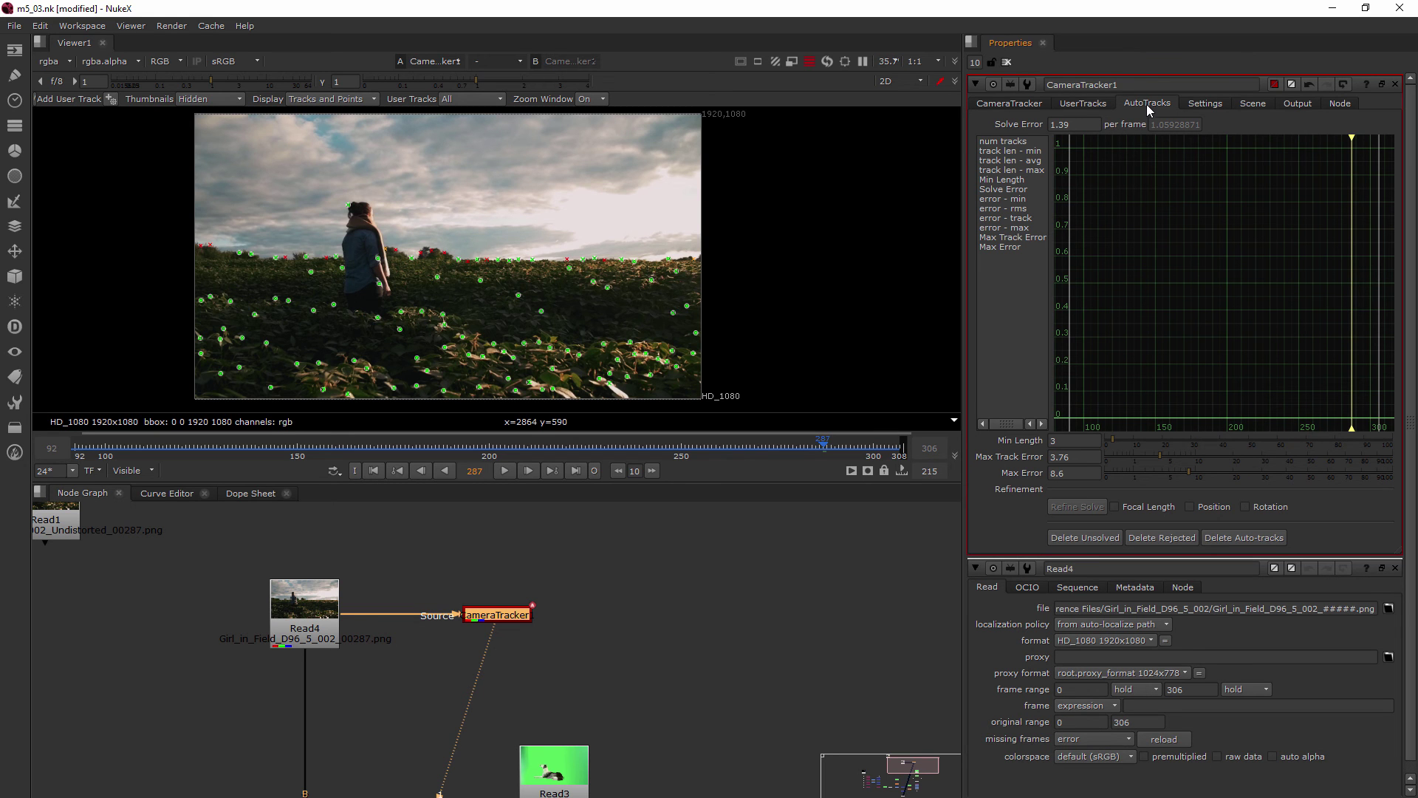
left_click(1154, 539)
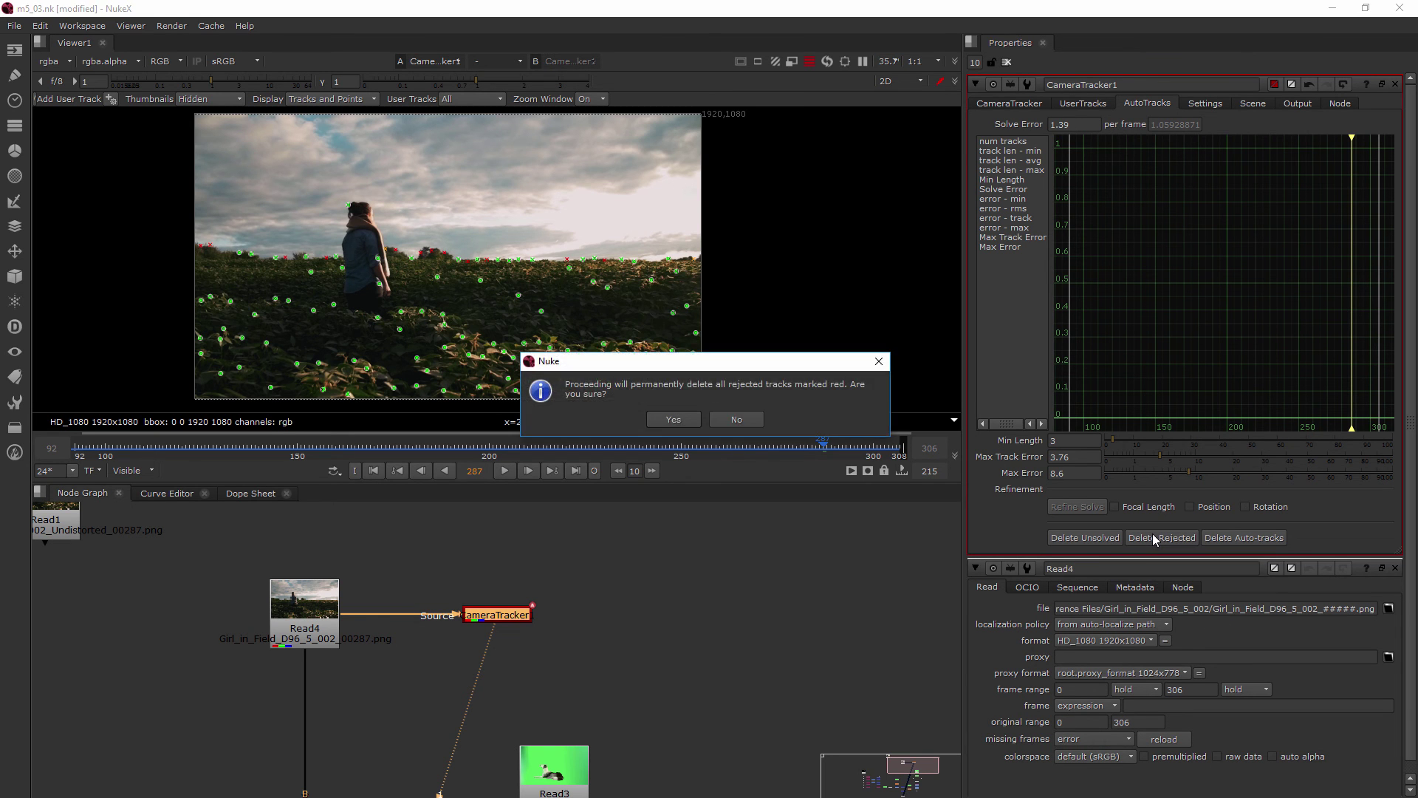
left_click(672, 419)
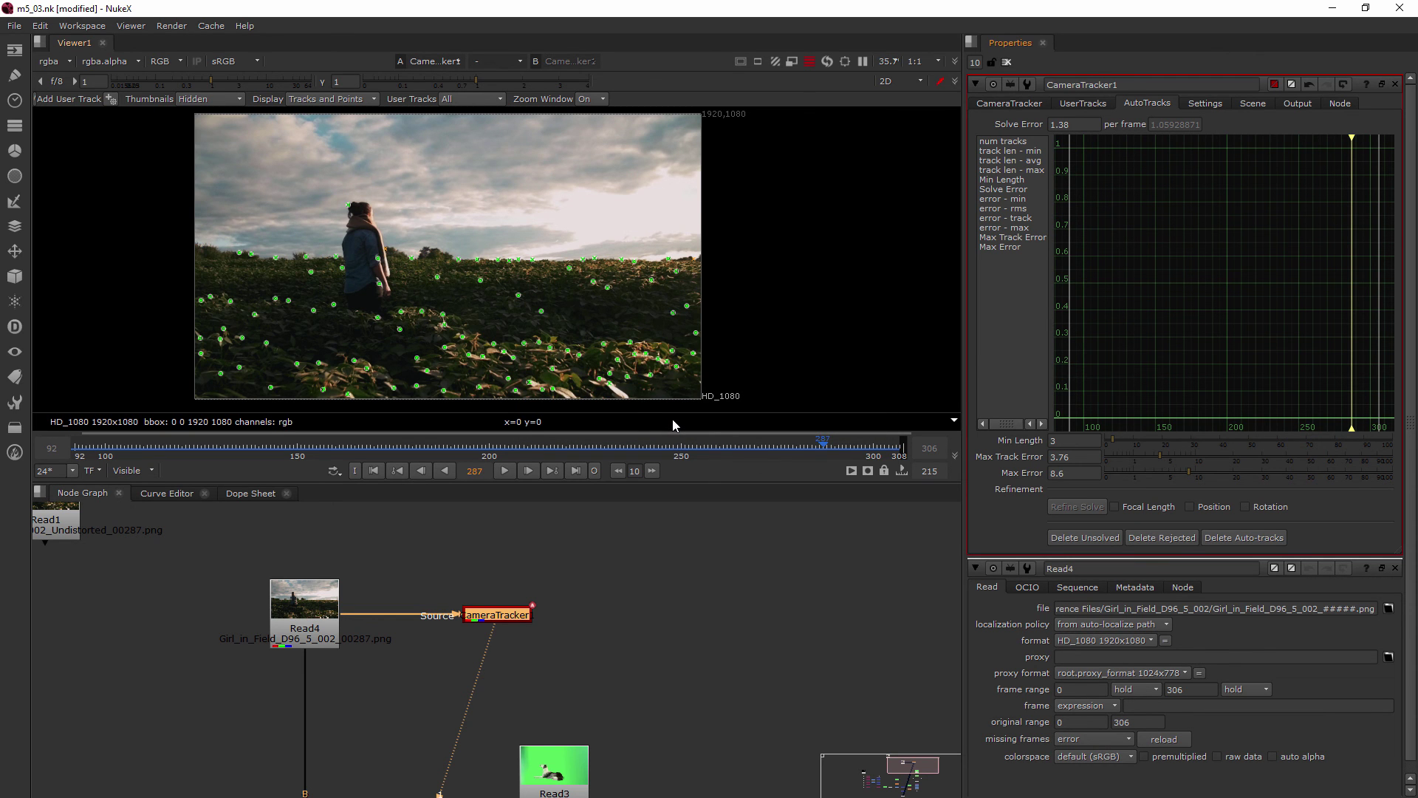
mouse_move(827, 448)
left_mouse_down()
mouse_move(873, 450)
mouse_move(147, 418)
mouse_move(850, 456)
left_mouse_up()
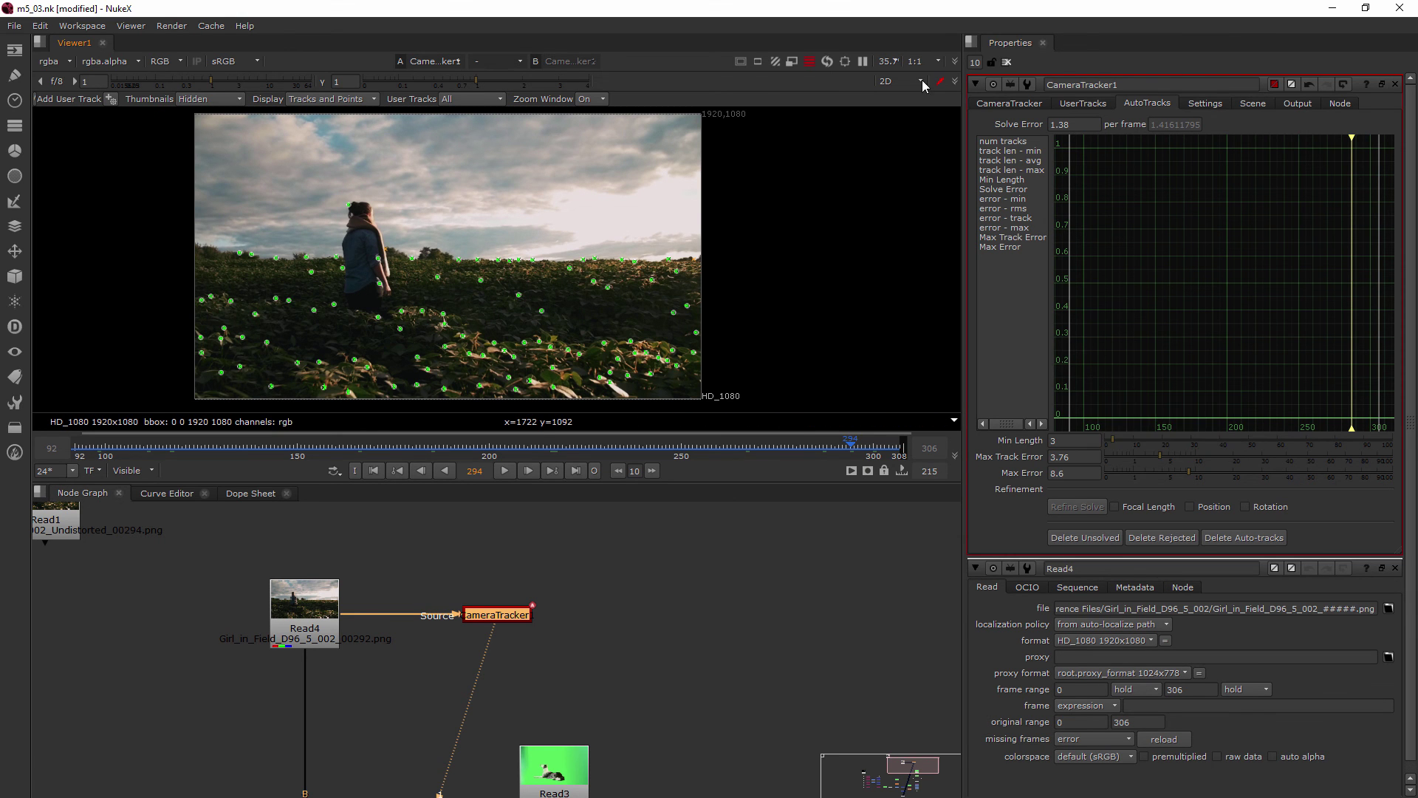
Step: Create a Scene+ export from the solve with its output linked to the CameraTracker
left_click(1005, 104)
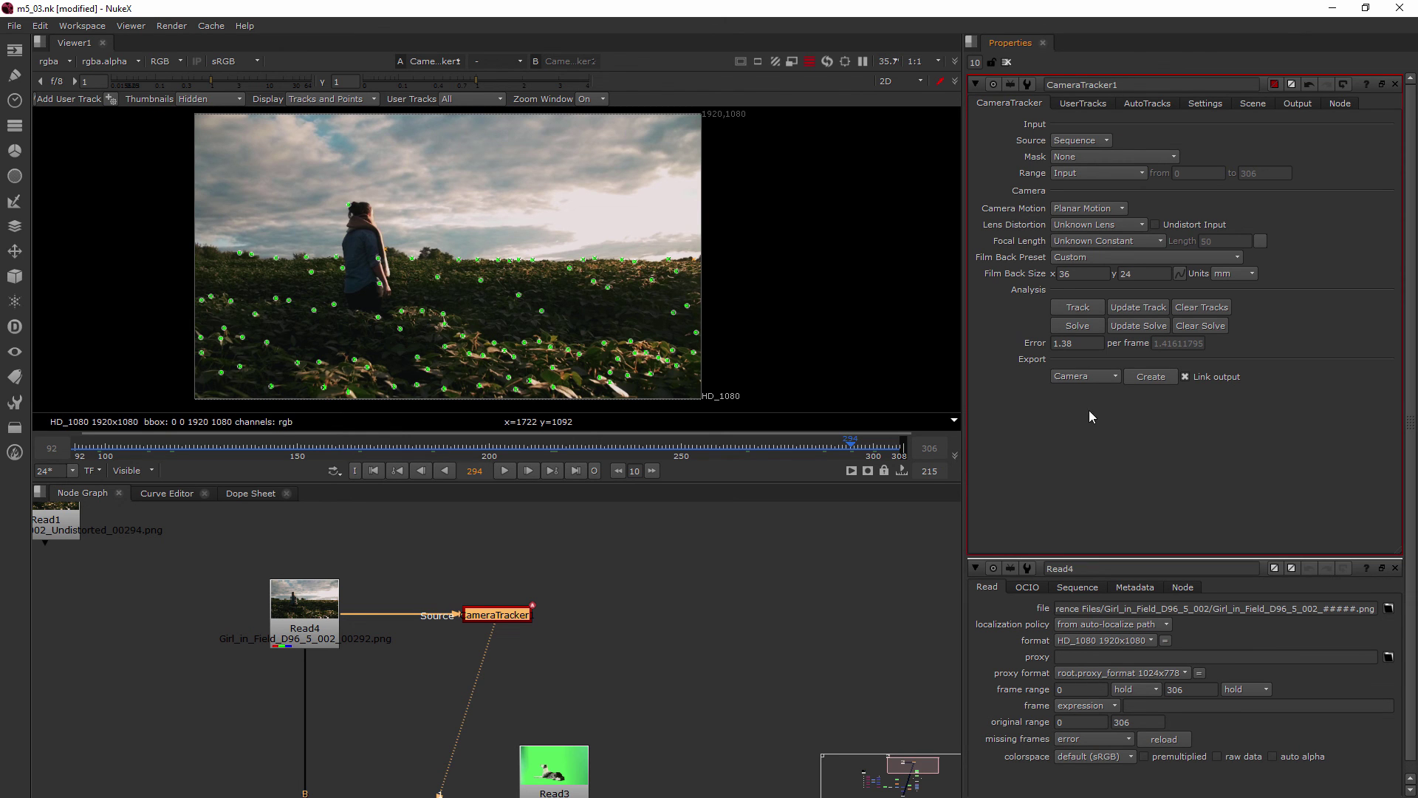
left_click(1116, 377)
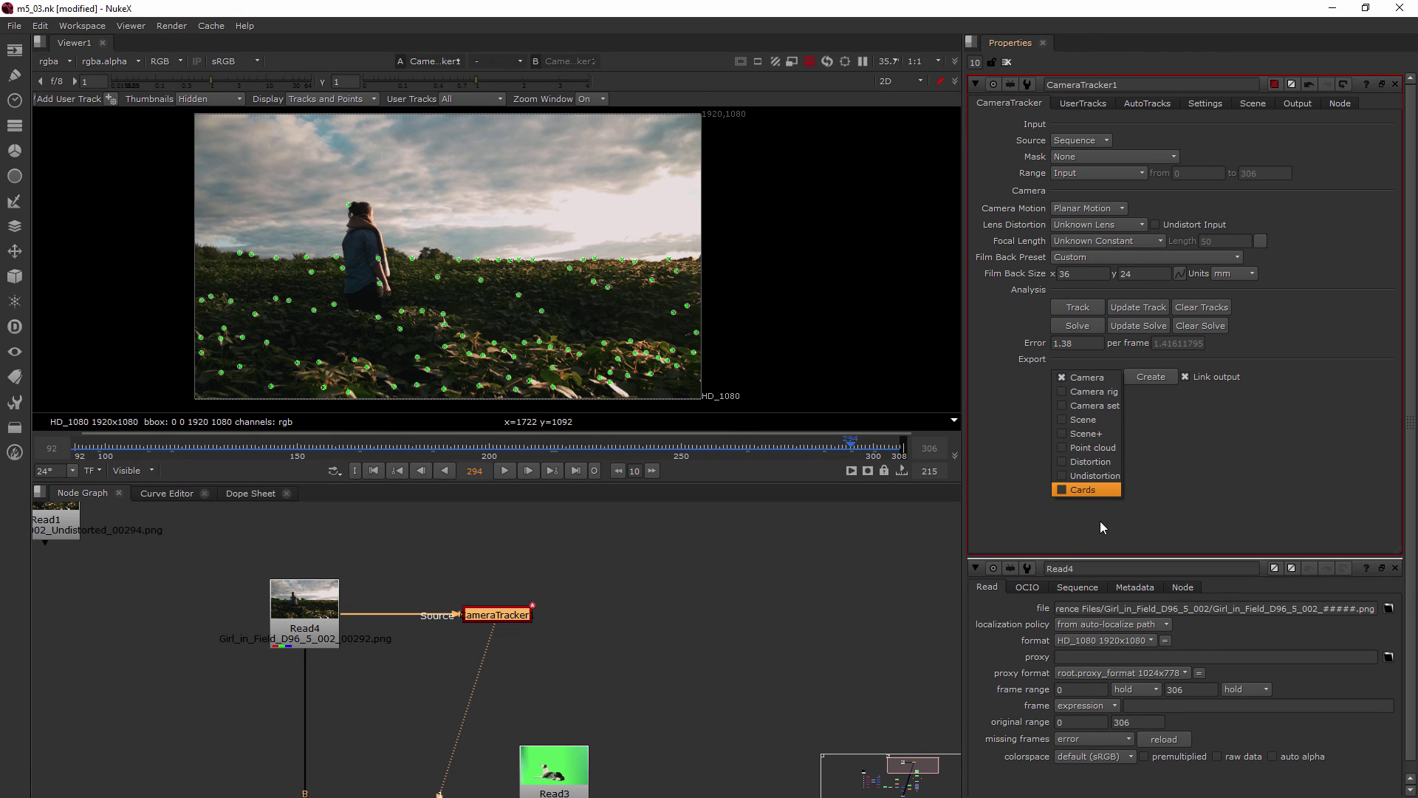
left_click(1172, 488)
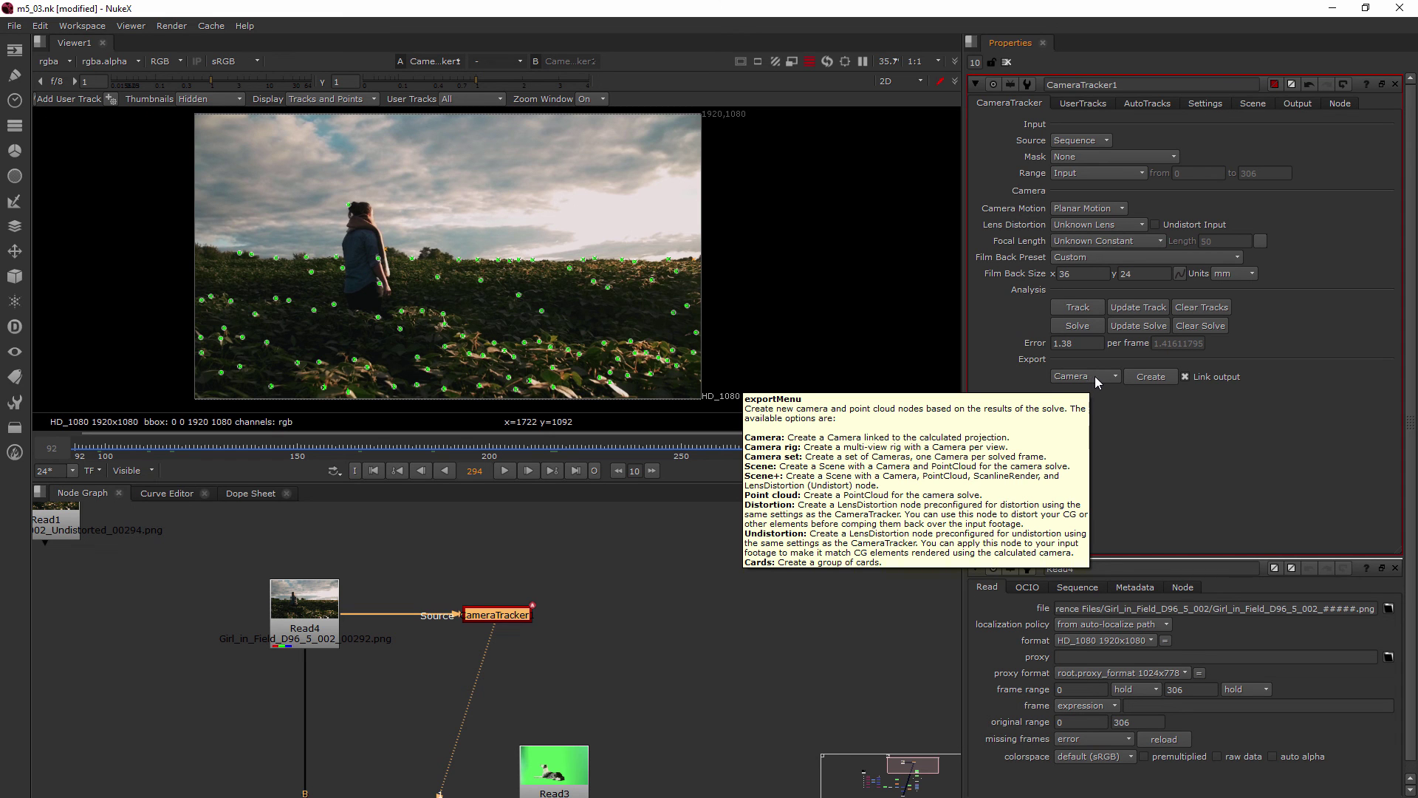
left_click(1114, 376)
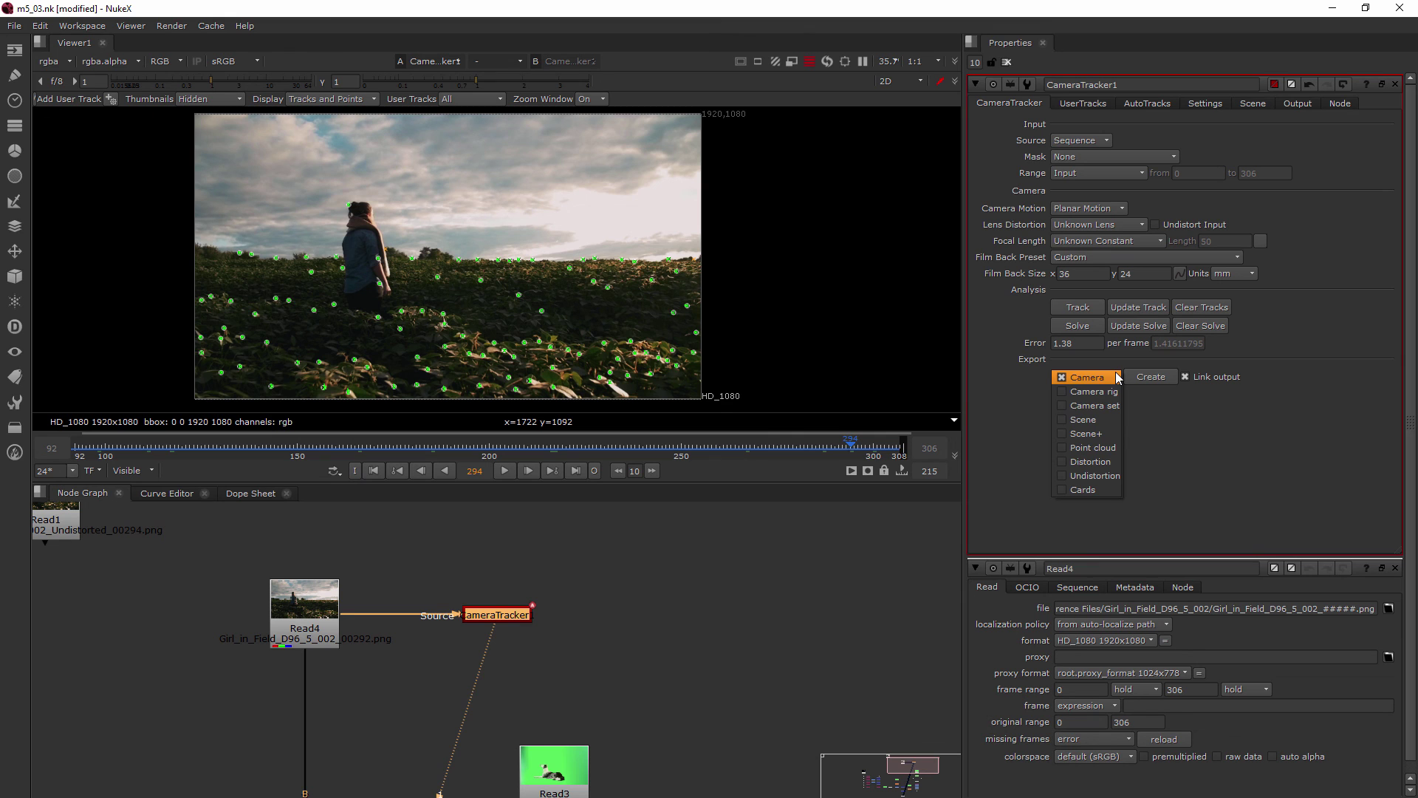
left_click(1097, 441)
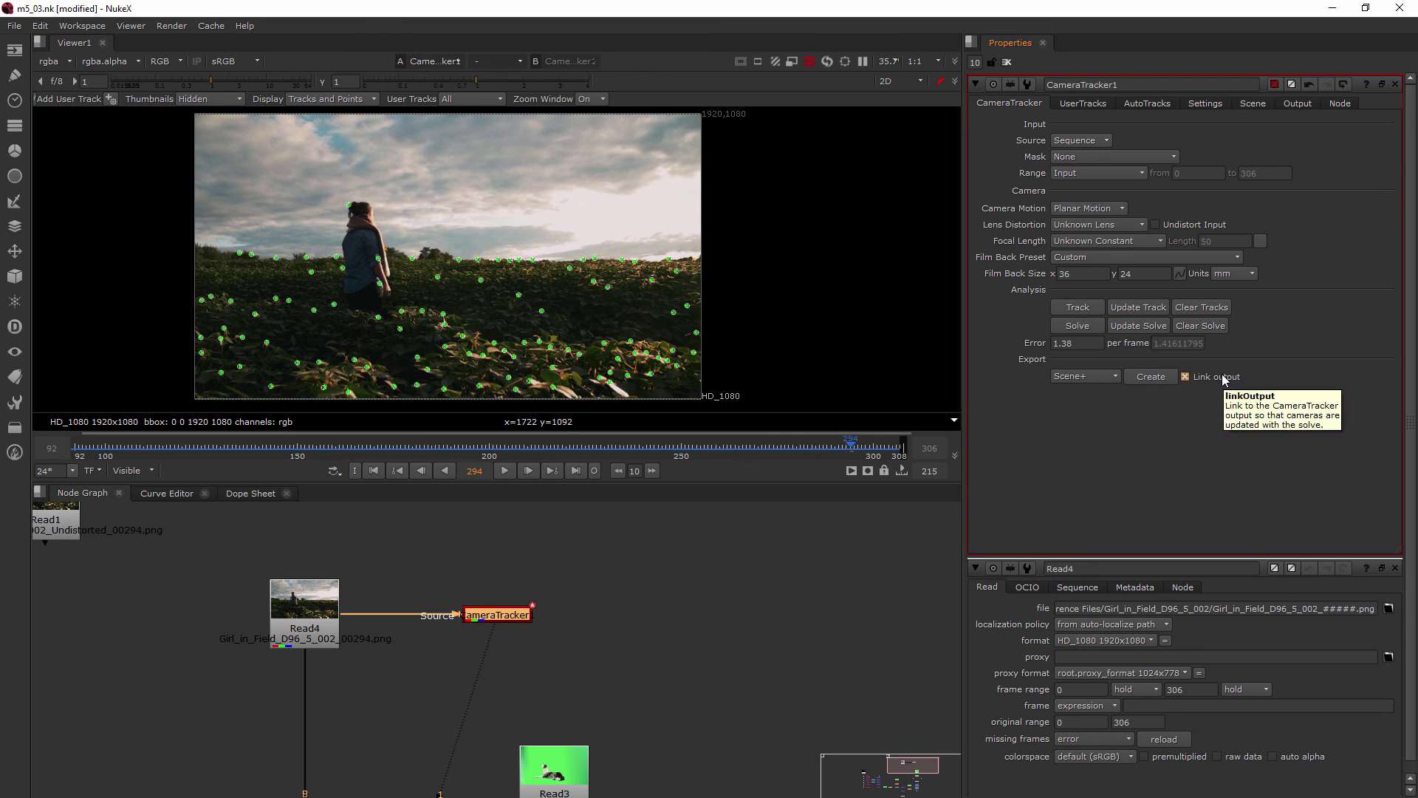
left_click(1150, 376)
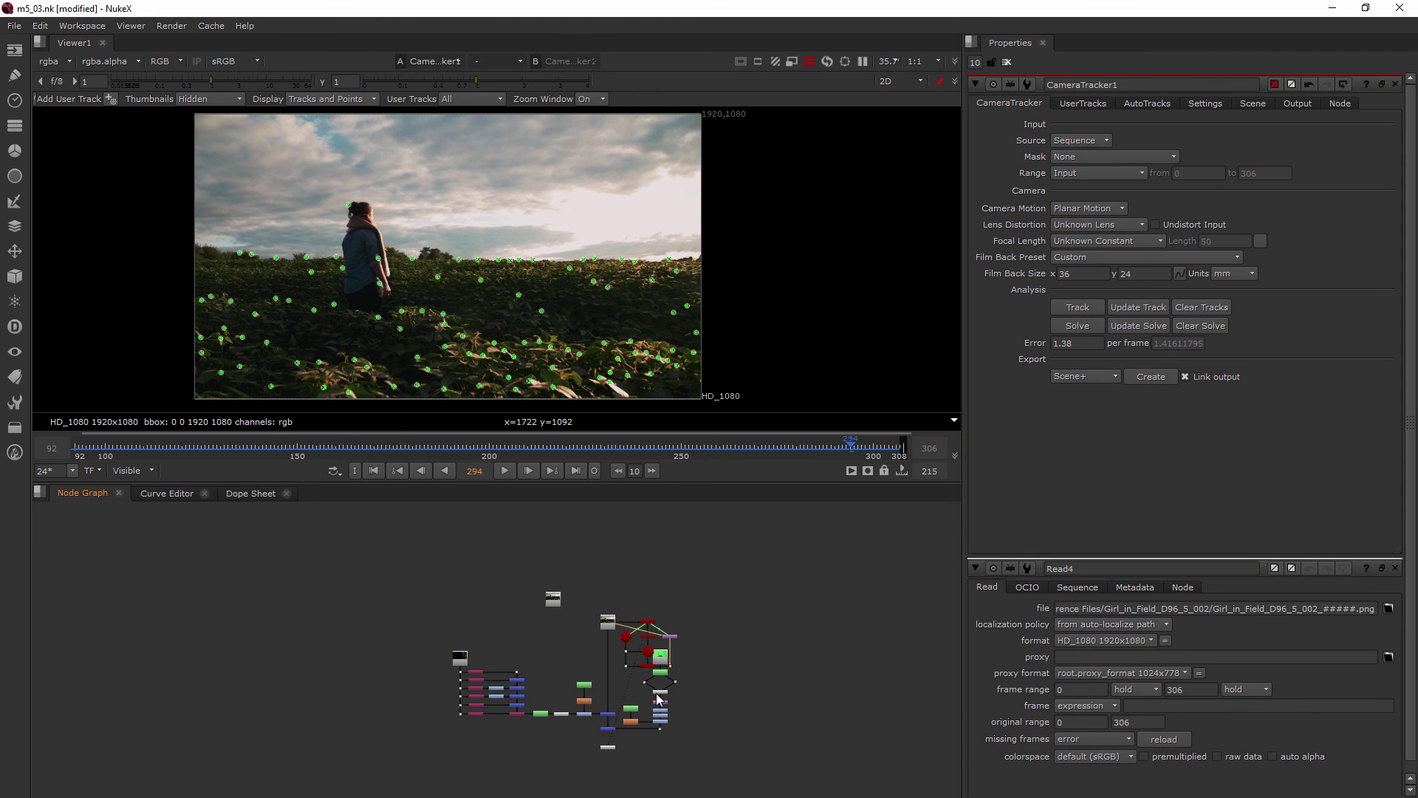
Step: Move the CameraTracker and its exported scene nodes together into free space beyond the Read3 dog footage branch
scroll(657, 697, "up", 4)
scroll(665, 665, "down", 2)
scroll(674, 638, "up", 2)
scroll(674, 638, "up", 2)
left_click_drag(674, 638, 840, 663)
middle_click_drag(796, 627, 753, 673)
left_click_drag(682, 547, 509, 701)
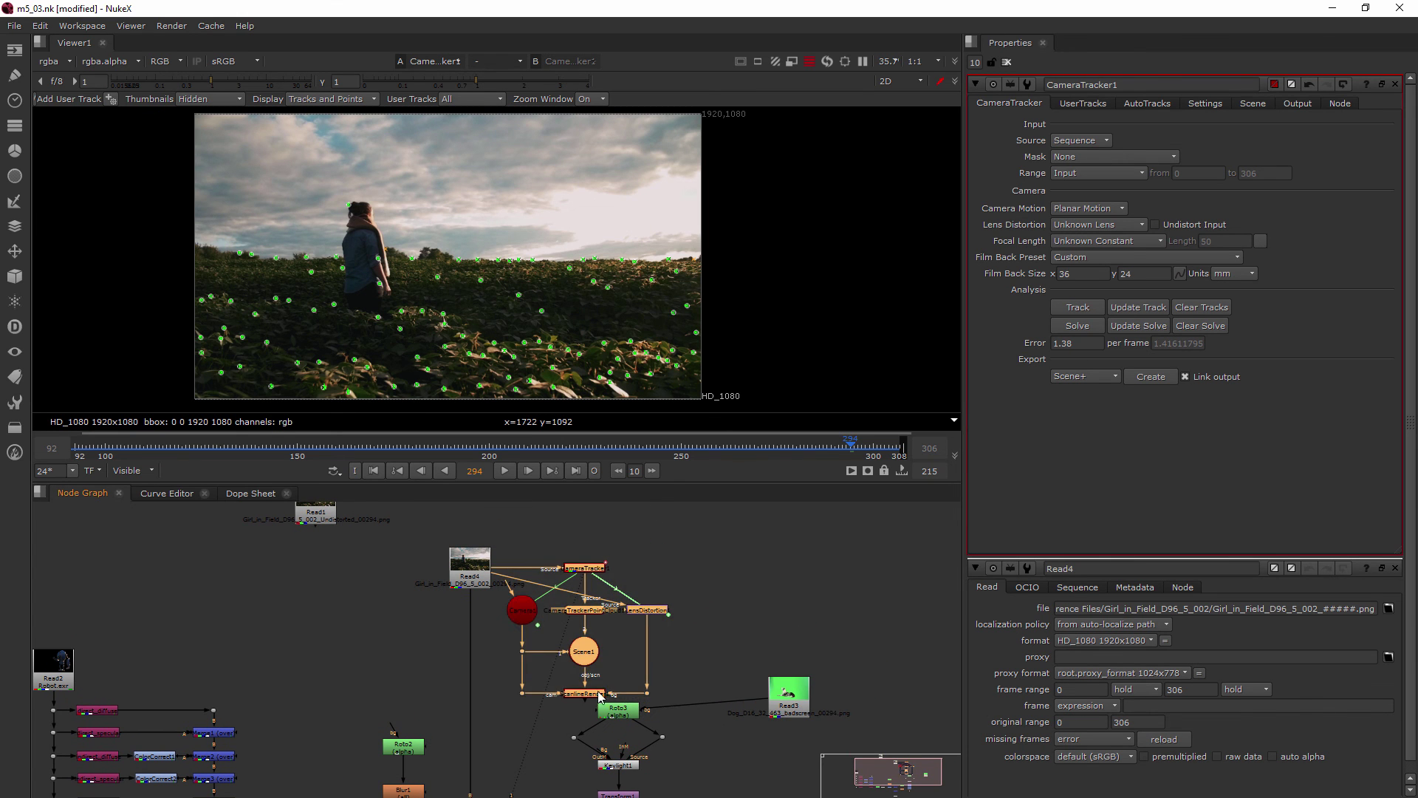
left_click_drag(592, 693, 619, 679)
left_click_drag(762, 517, 491, 685)
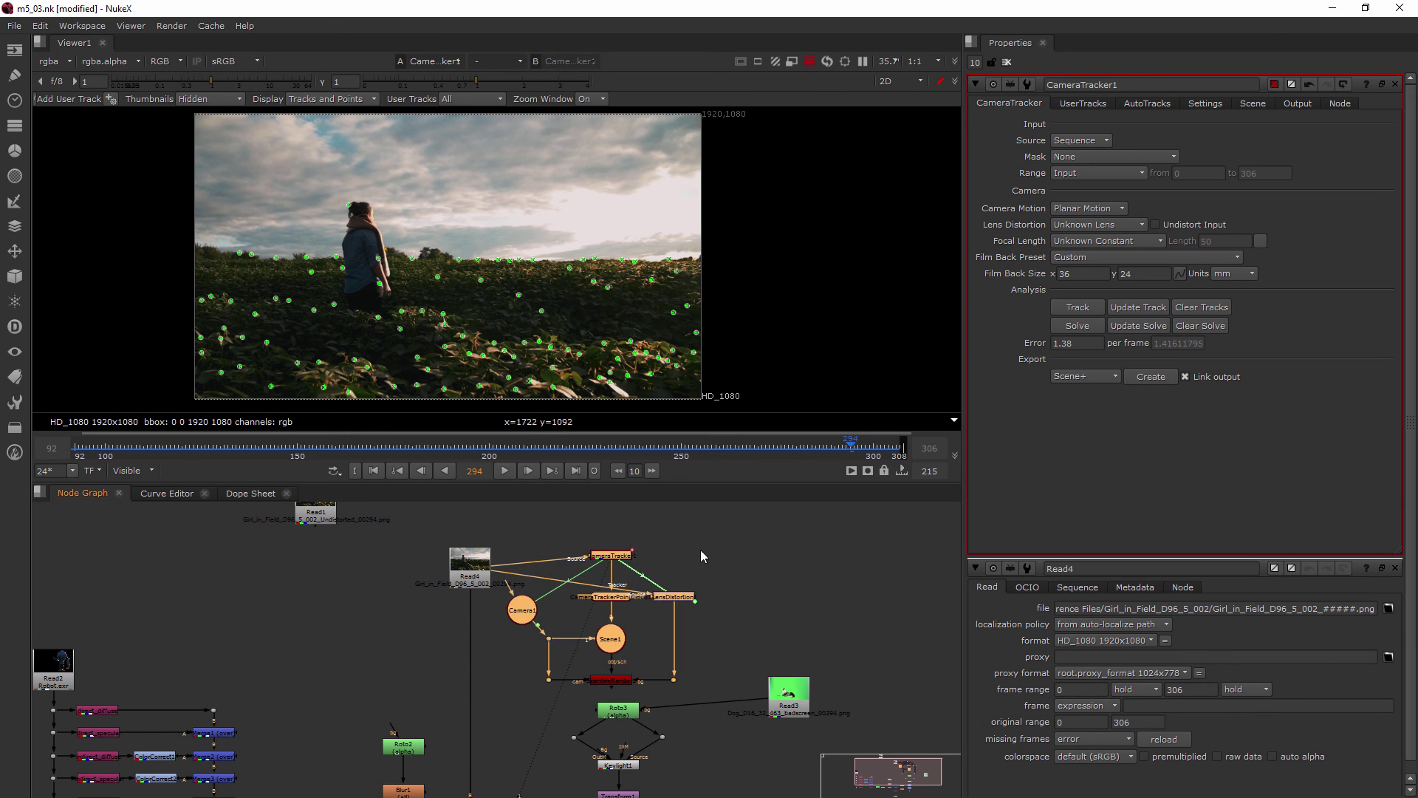
left_click_drag(730, 519, 495, 694)
scroll(599, 675, "up", 2)
left_click_drag(599, 675, 610, 647)
middle_click_drag(687, 636, 436, 664)
left_click(758, 610)
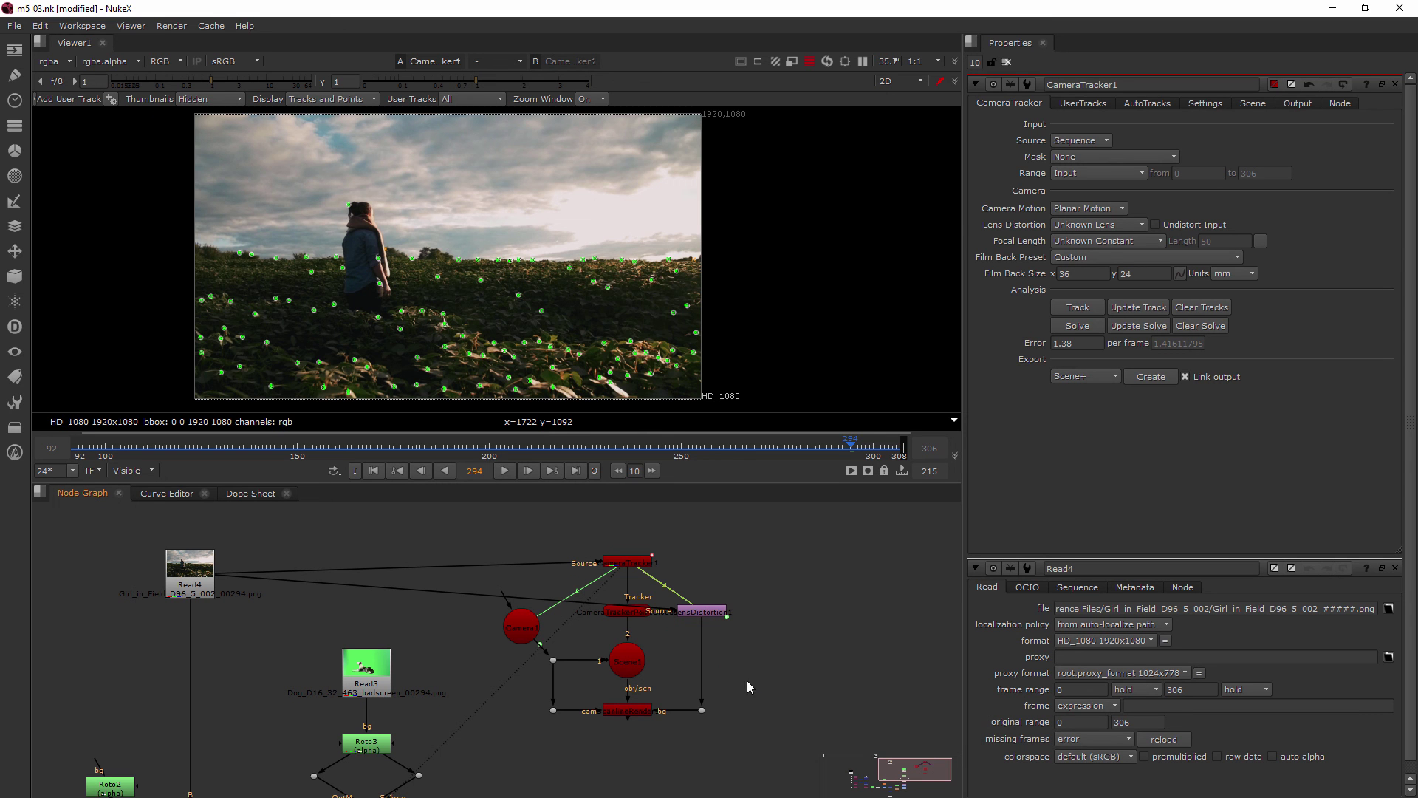
Step: Insert the LensDistortion1 node directly below Read4 in its downstream connection and view its output
mouse_move(709, 616)
left_mouse_down()
mouse_move(764, 600)
mouse_move(715, 653)
mouse_move(690, 600)
mouse_move(669, 595)
mouse_move(721, 596)
left_mouse_up()
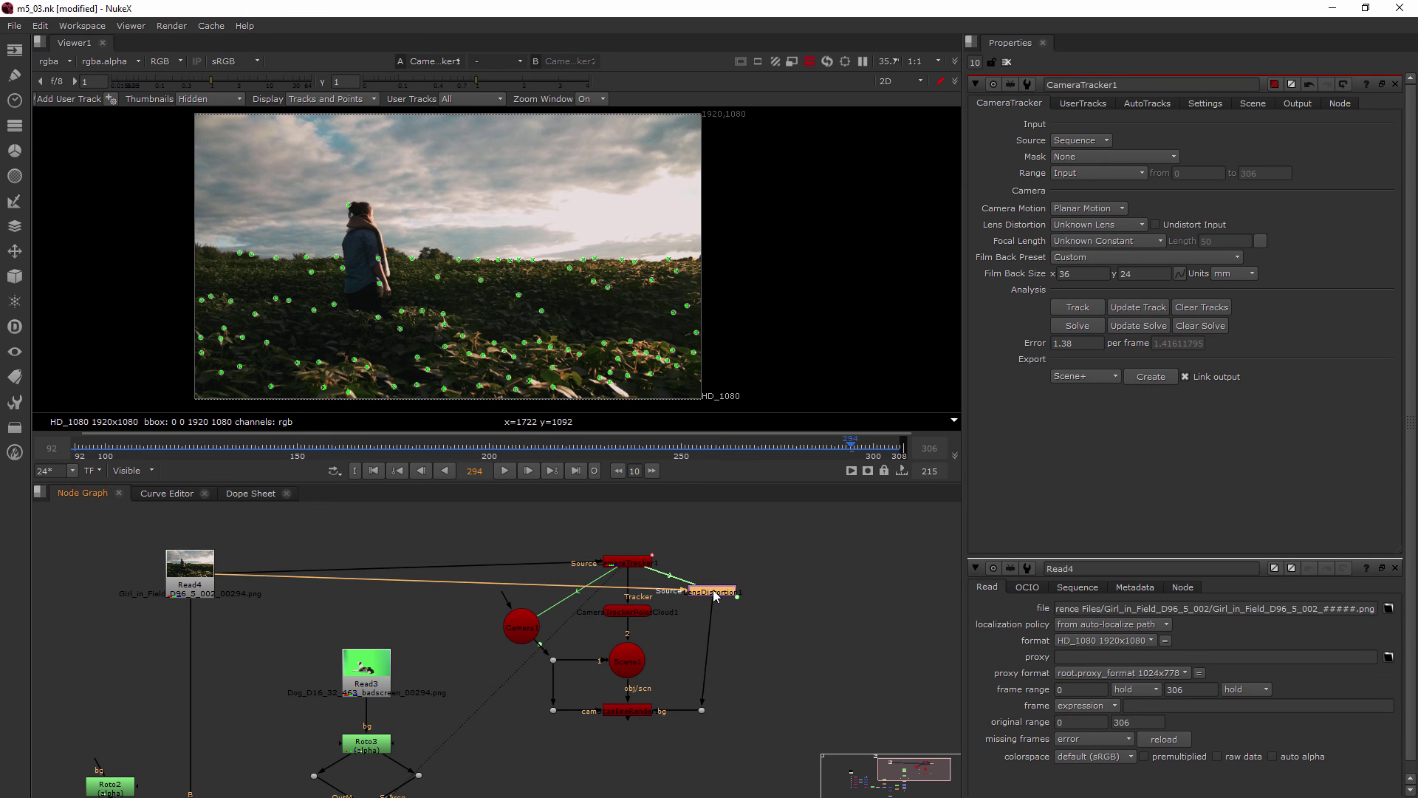
left_click_drag(715, 597, 233, 637)
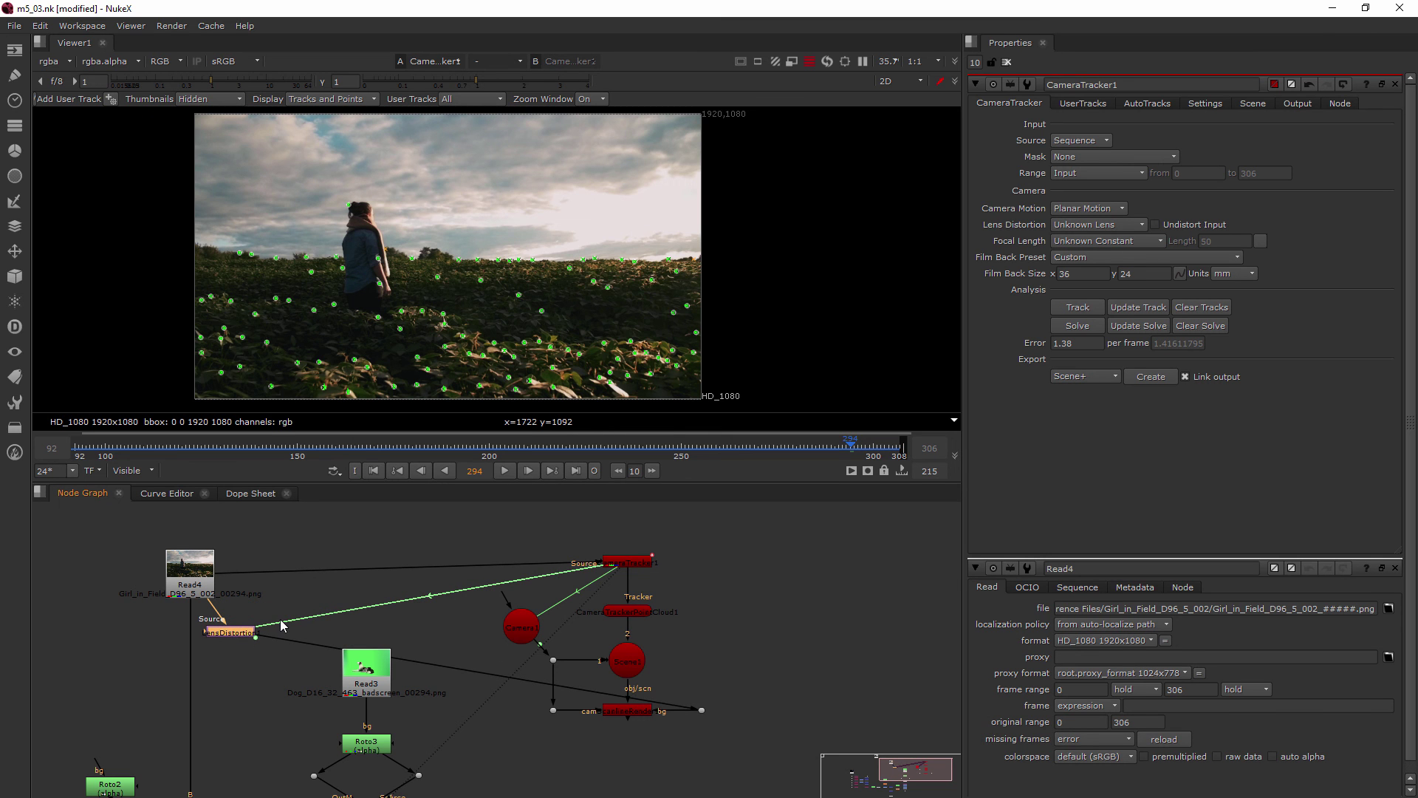
mouse_move(191, 610)
left_mouse_down()
mouse_move(234, 636)
mouse_move(194, 636)
left_mouse_up()
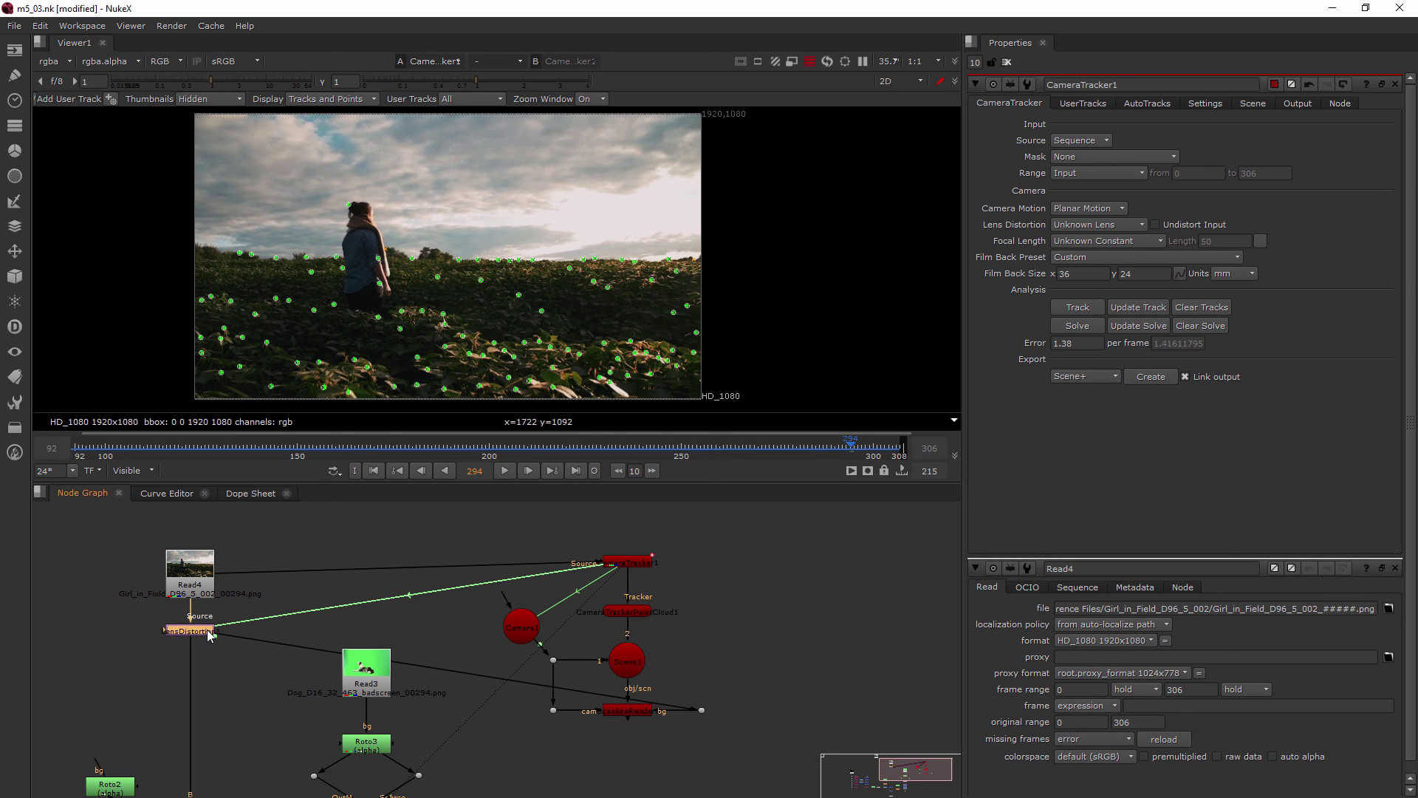
key("1")
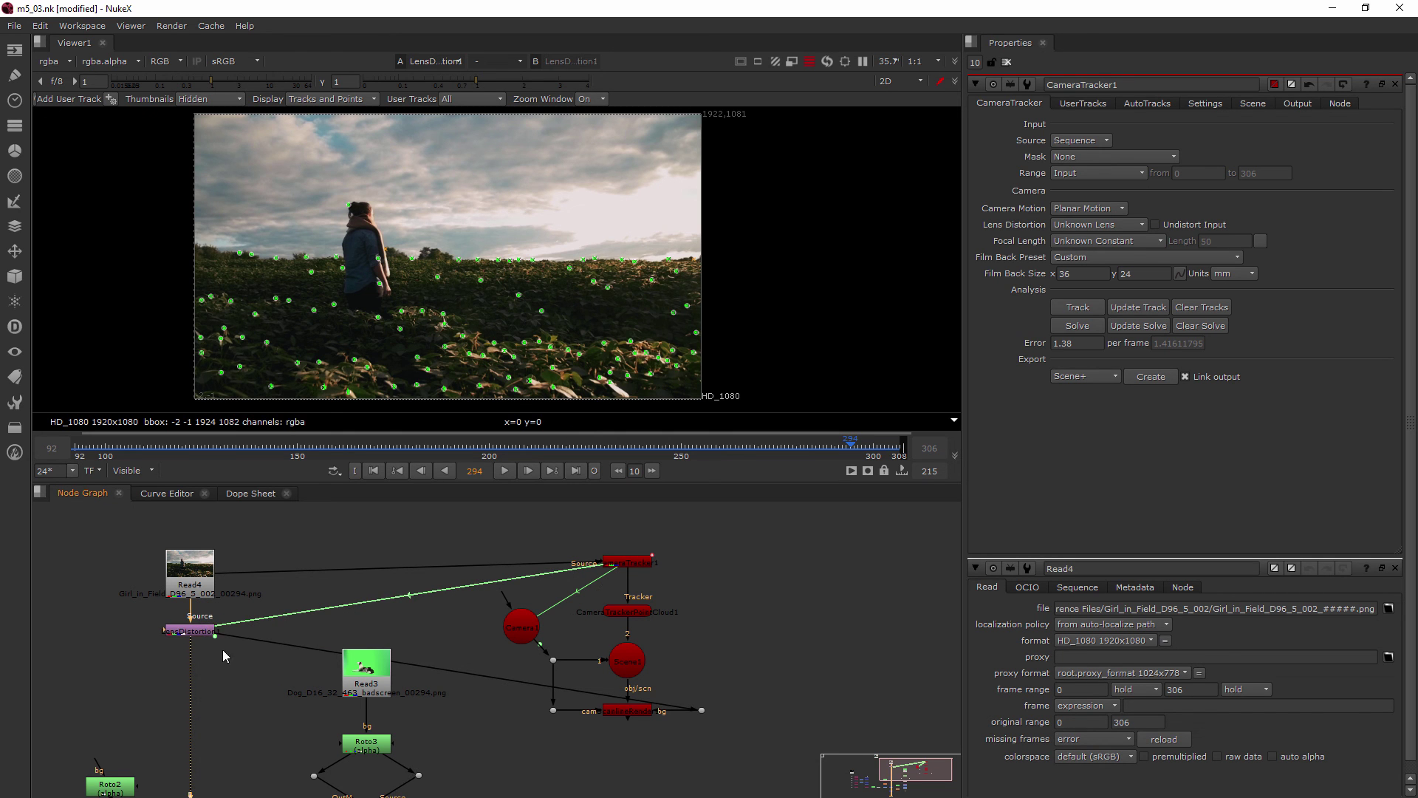
middle_click_drag(233, 662, 229, 620)
scroll(225, 605, "down", 3)
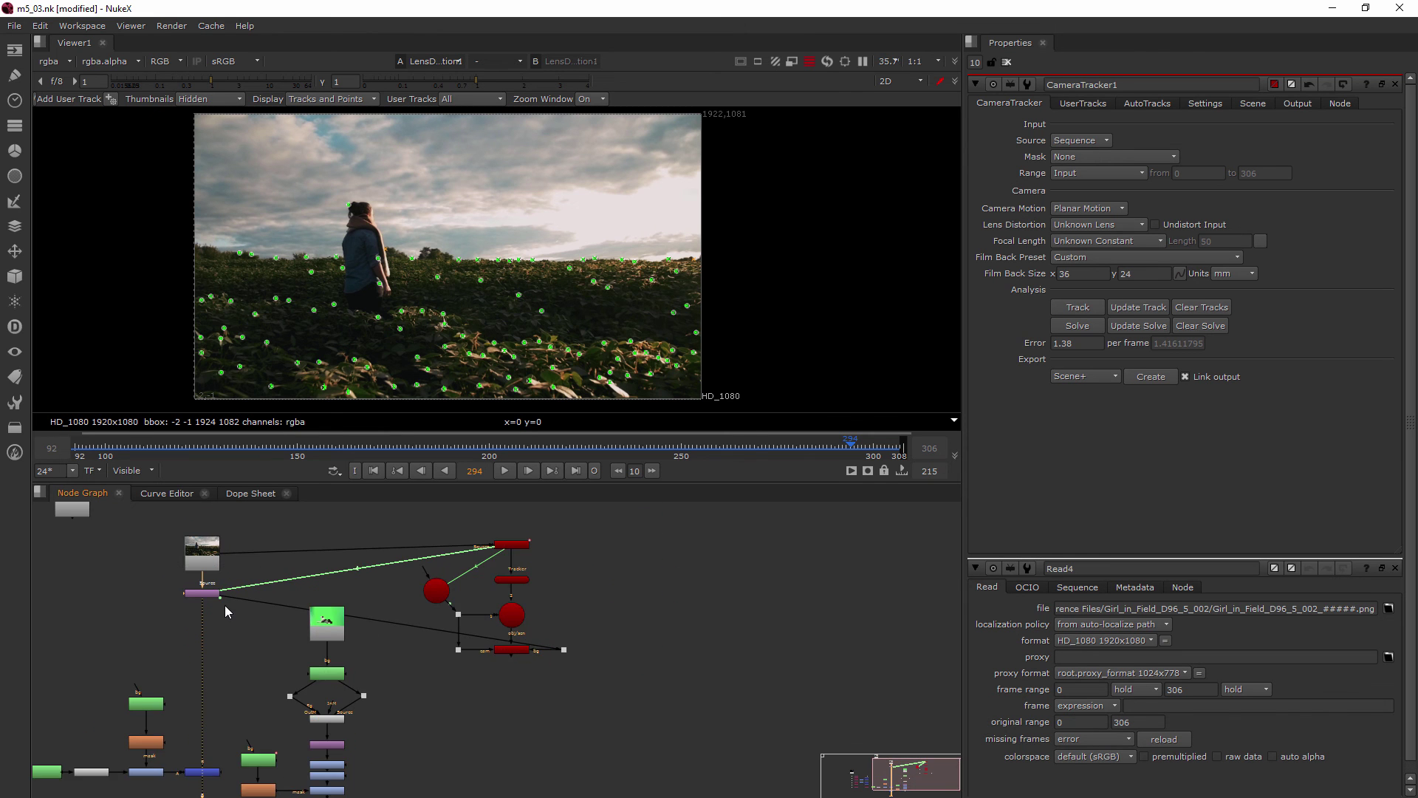
scroll(224, 605, "up", 4)
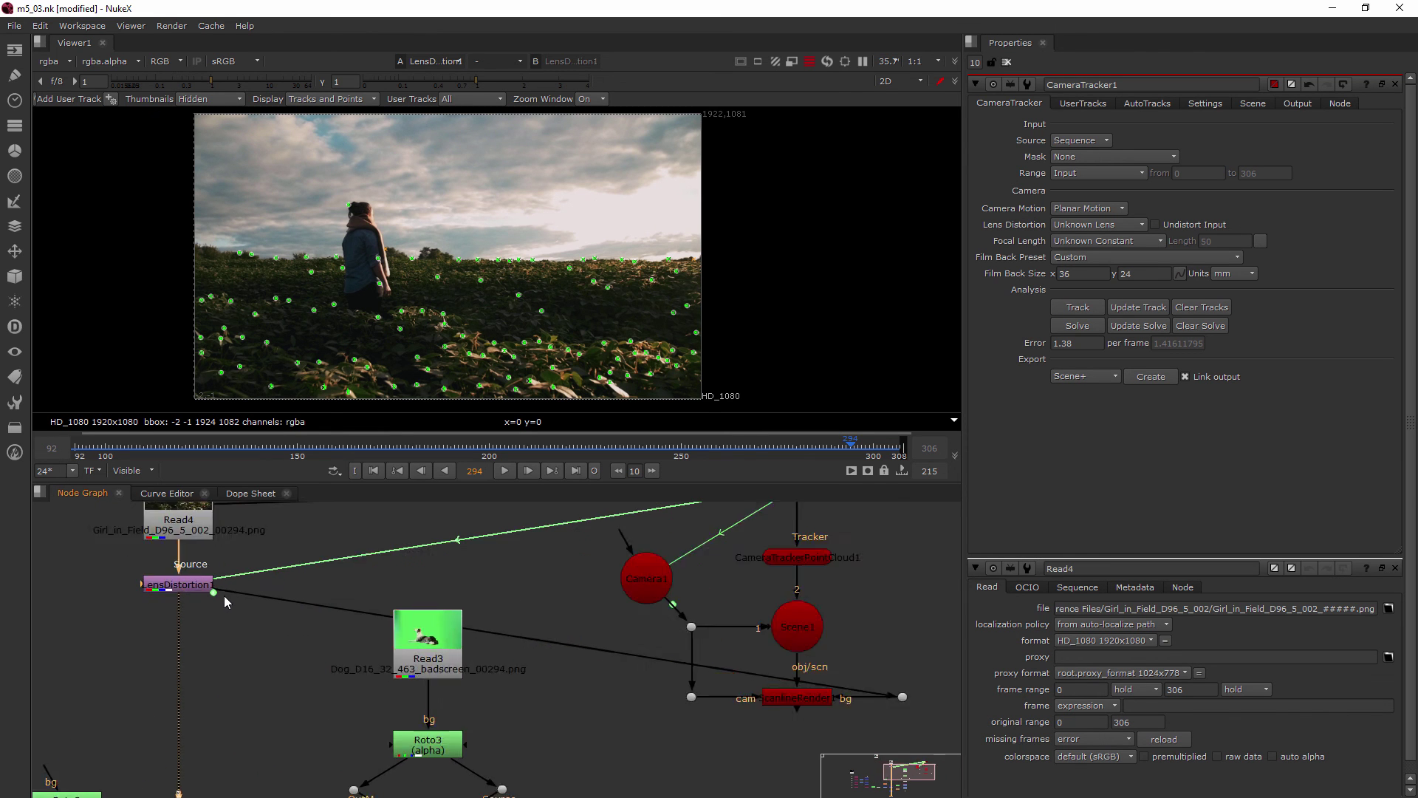
scroll(226, 600, "up", 2)
left_click(201, 580)
scroll(215, 576, "up", 3)
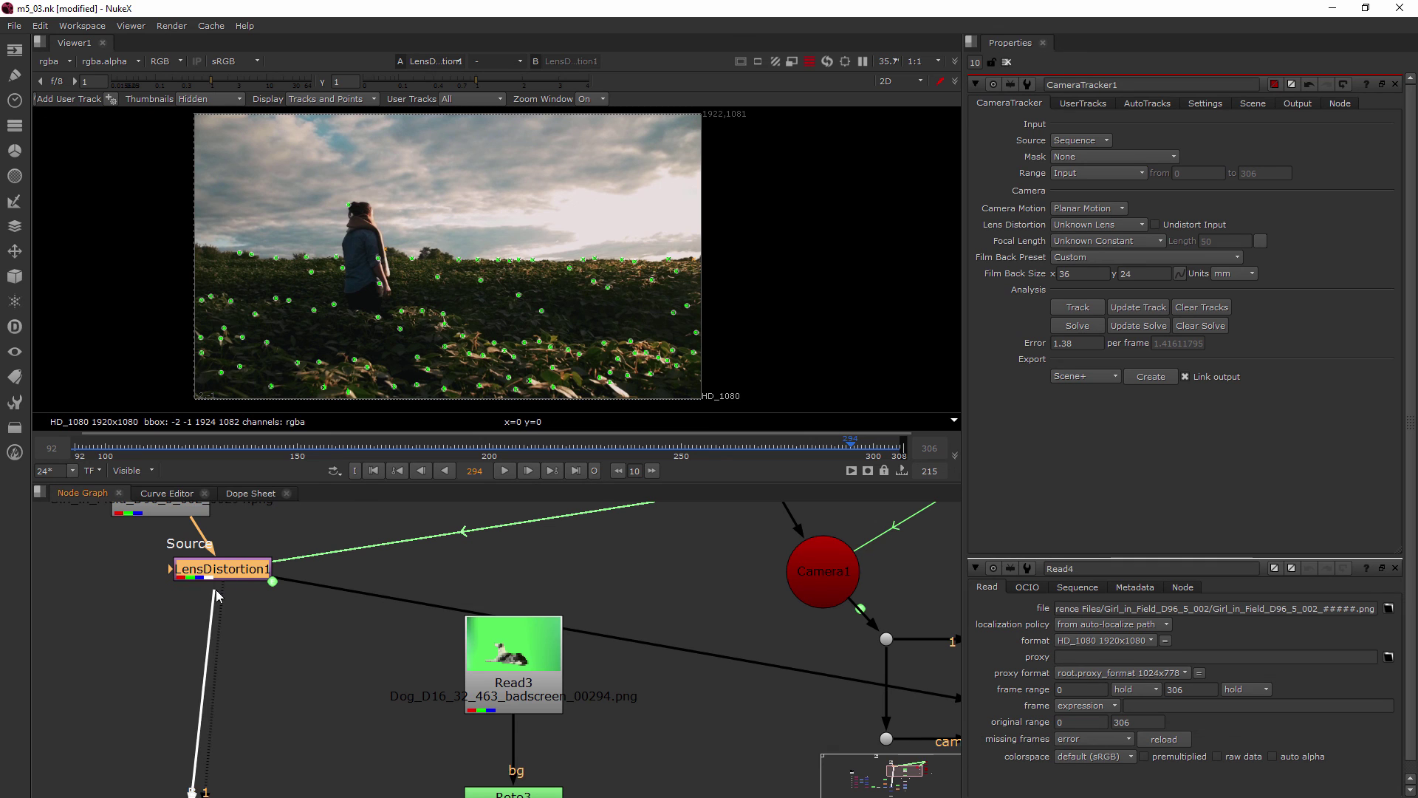
left_click(224, 572)
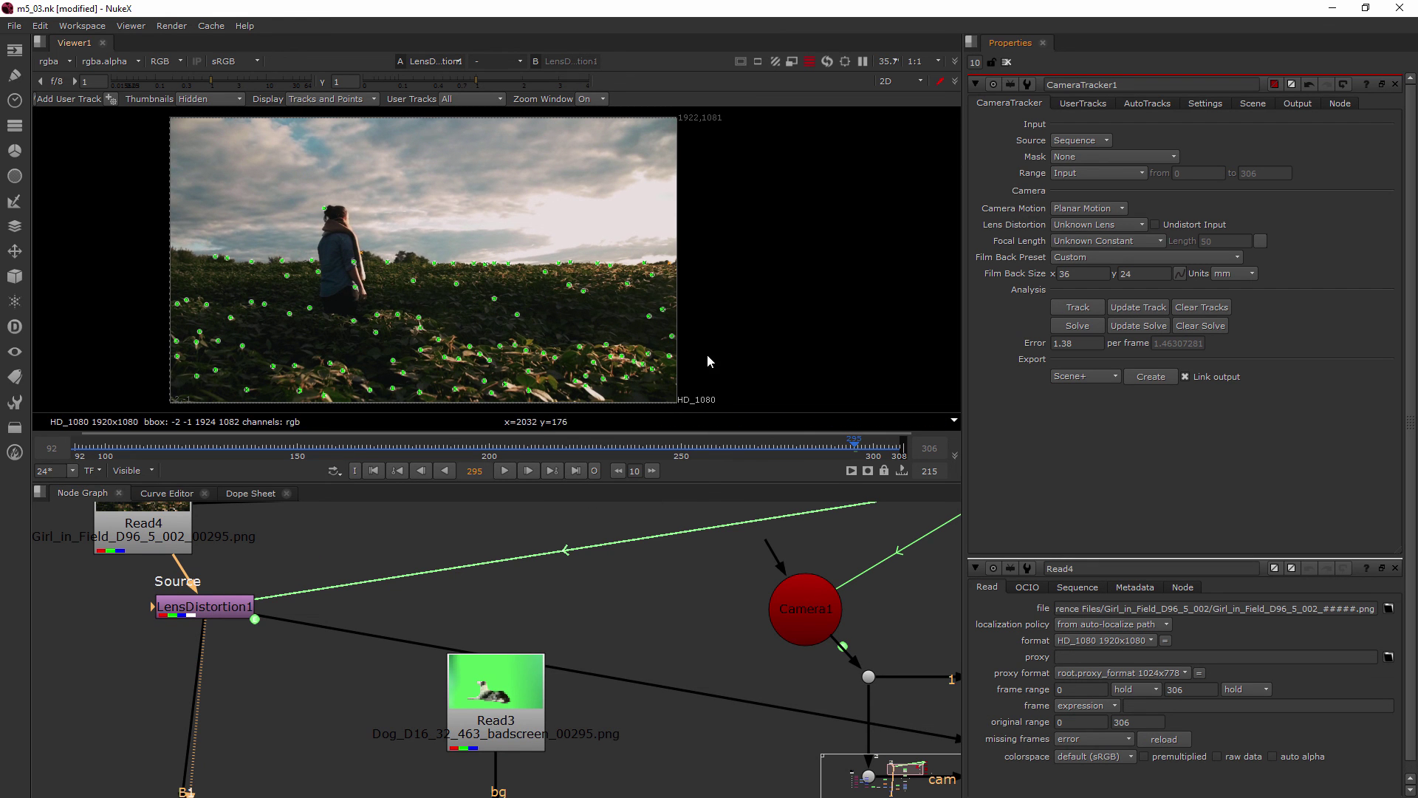
Step: Compare the frame dimensions of the original Read4 footage with the LensDistortion1 output in the viewer
middle_click_drag(742, 238, 716, 281)
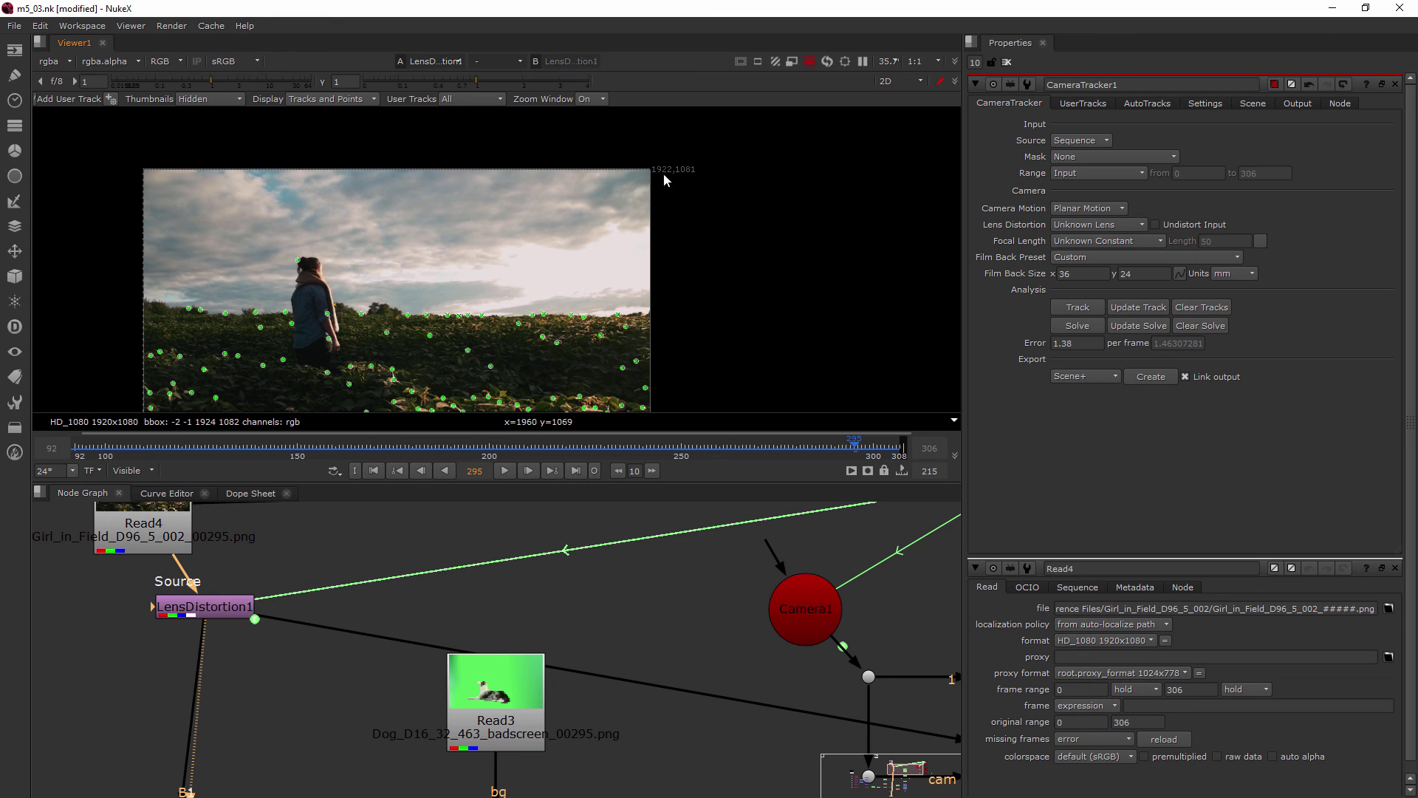
left_click(135, 525)
key("1")
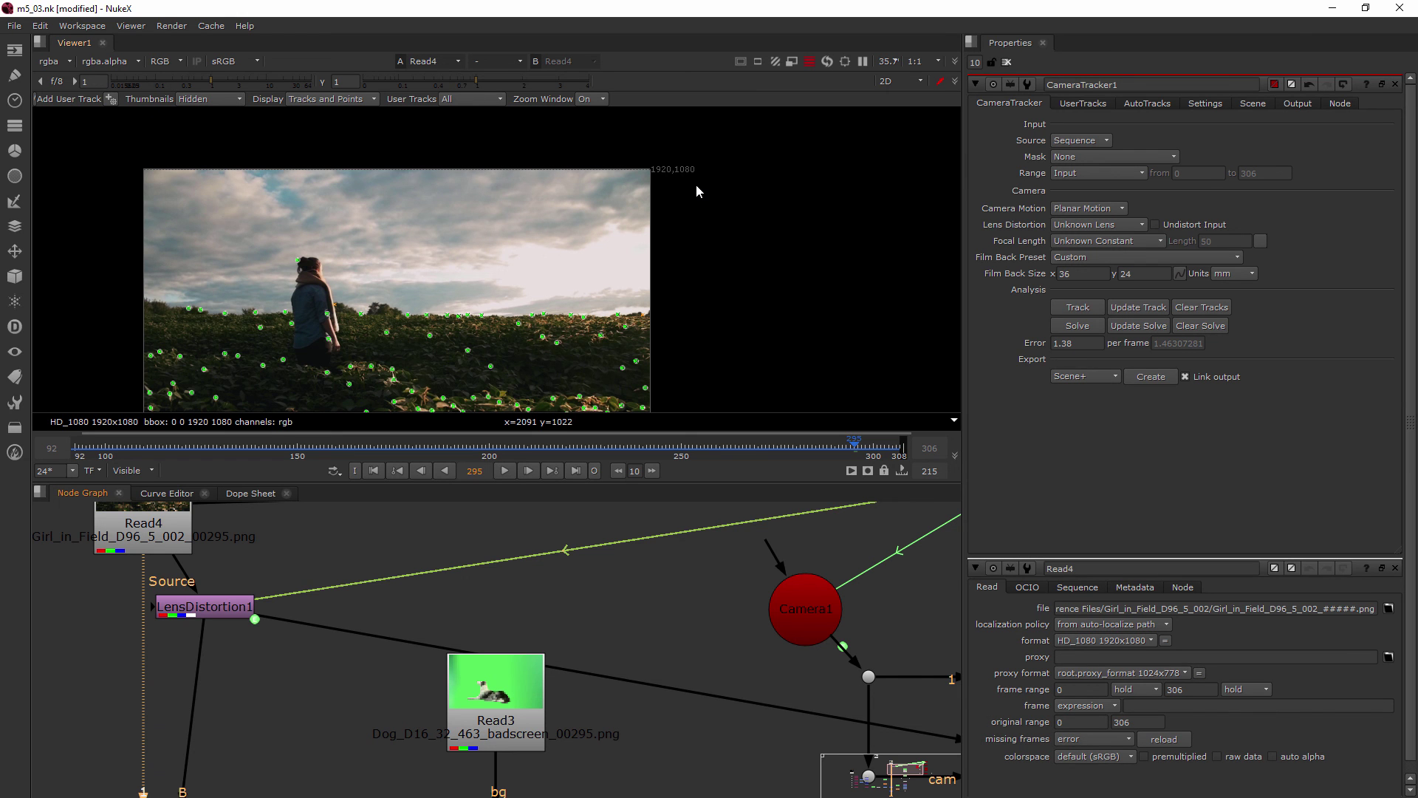
left_click(223, 604)
key("1")
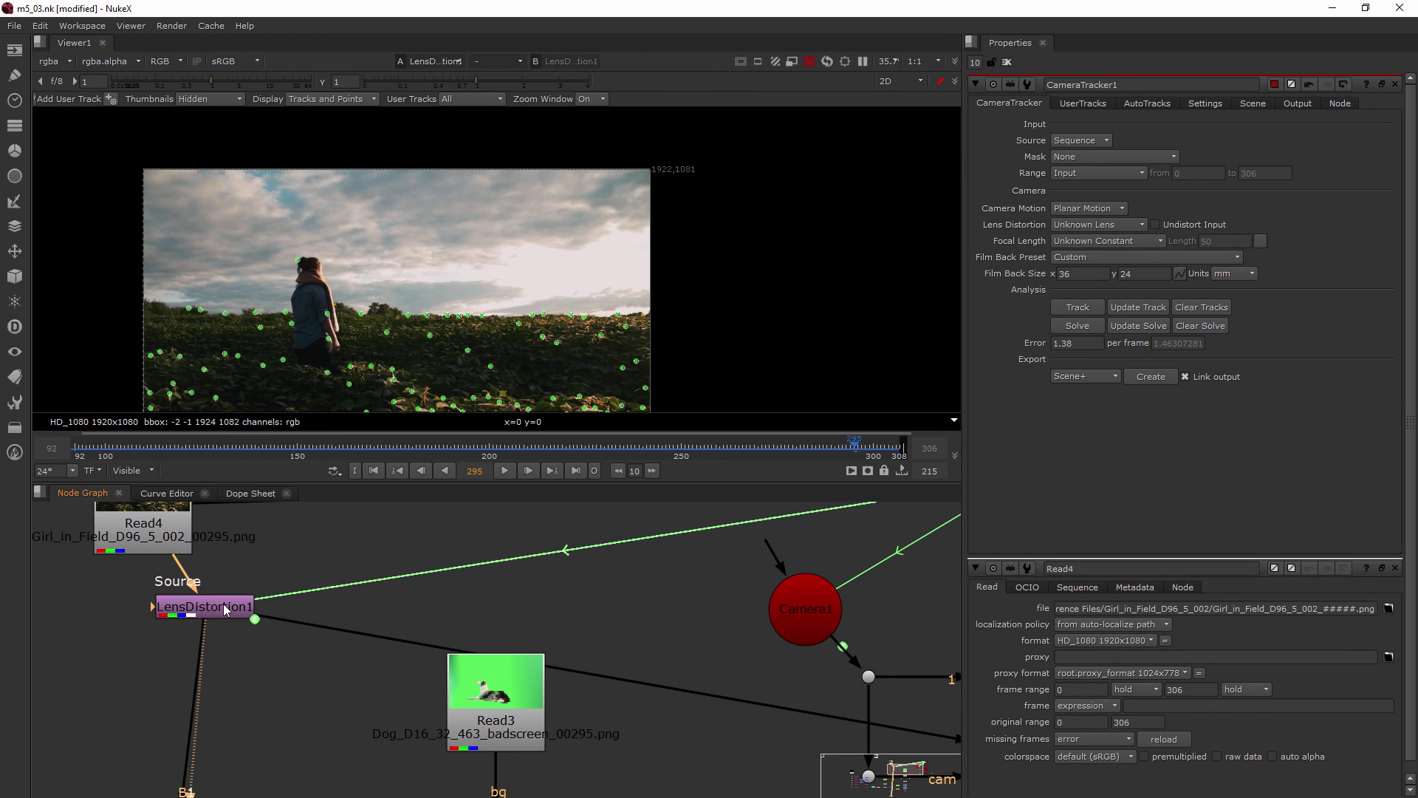
Step: Compare the right frame edge of the original Read4 footage with the LensDistortion1 output up close by alternating between them in the viewer
left_click(147, 541)
key("1")
scroll(683, 295, "up", 6)
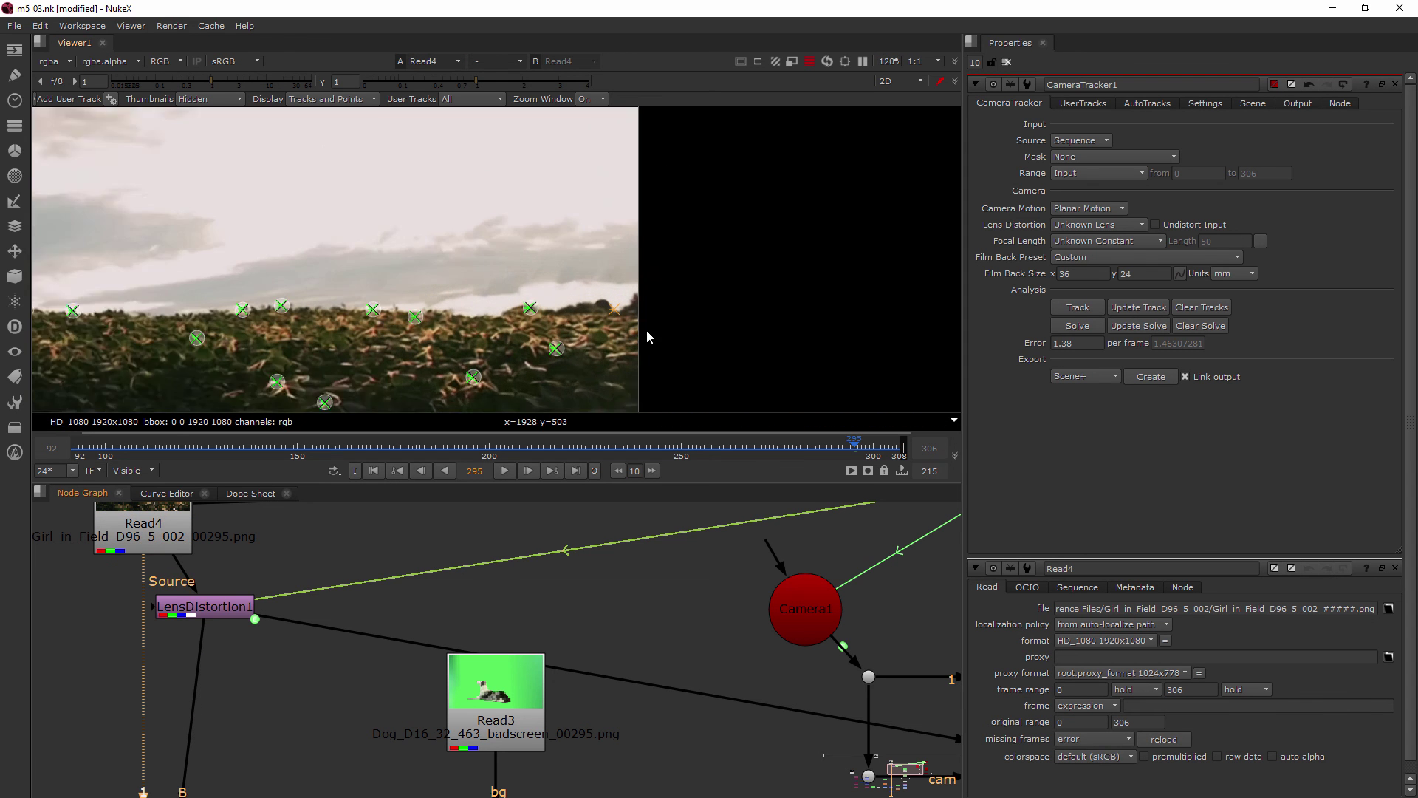
scroll(645, 329, "up", 2)
left_click(190, 612)
key("1")
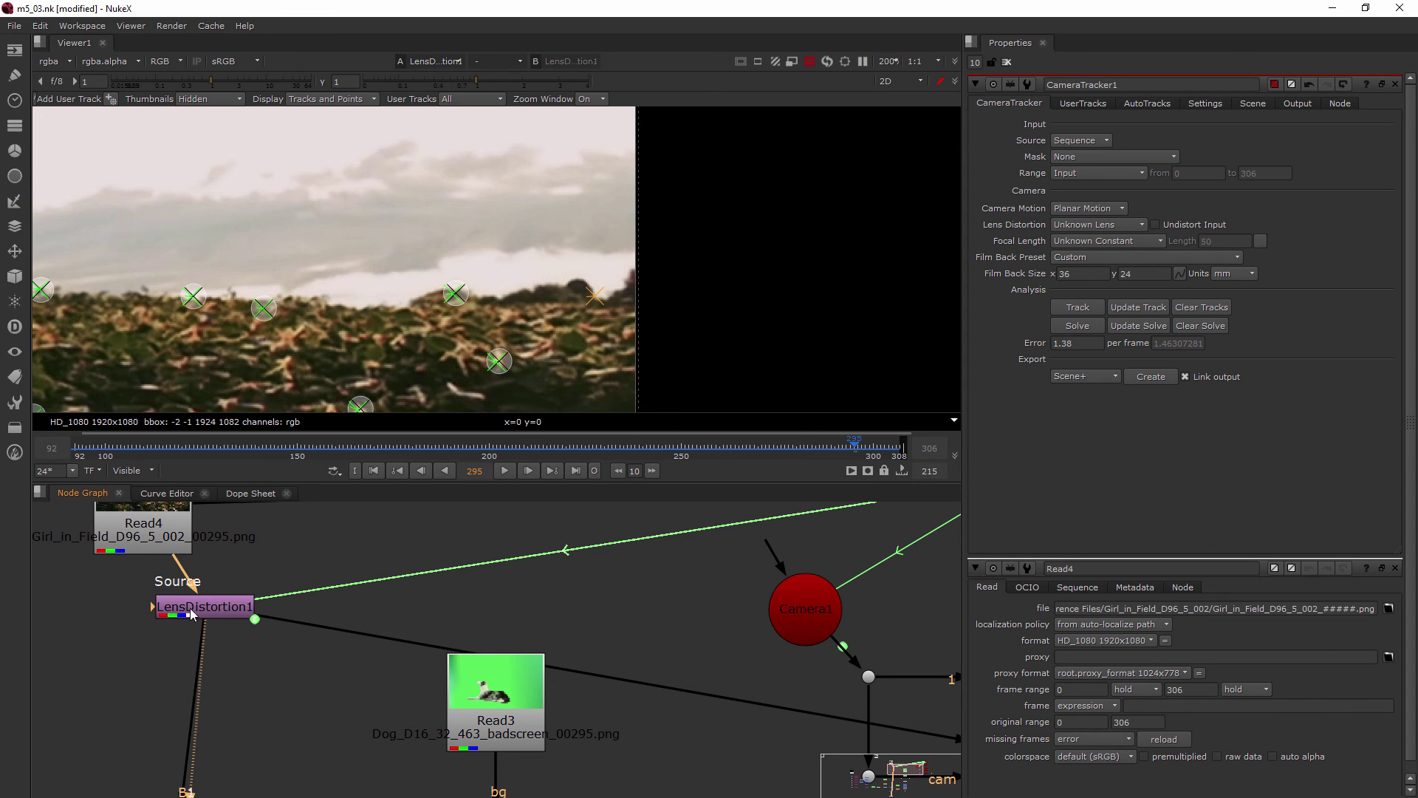
left_click(153, 529)
key("1")
left_click(208, 616)
key("1")
left_click(154, 541)
key("1")
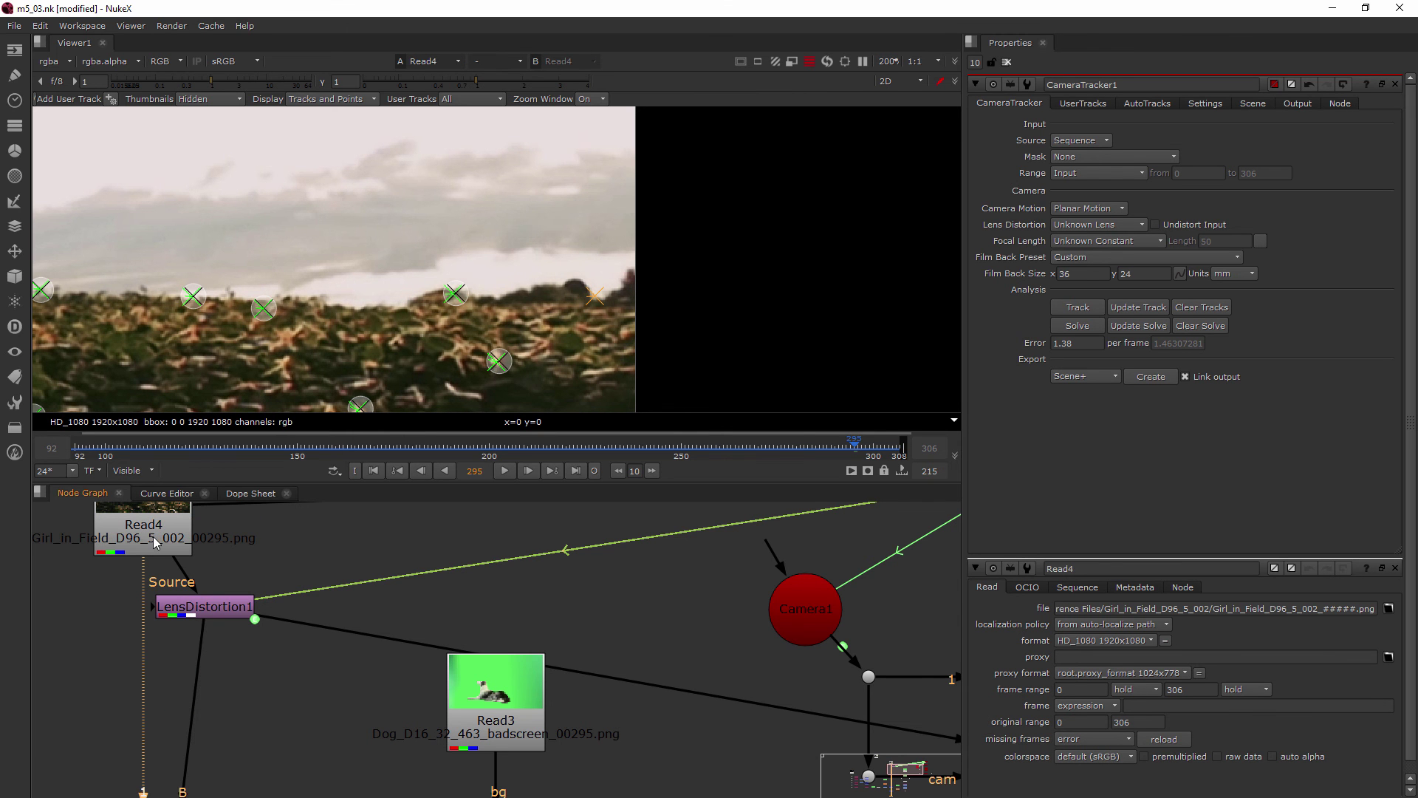
scroll(550, 301, "down", 3)
scroll(550, 301, "down", 8)
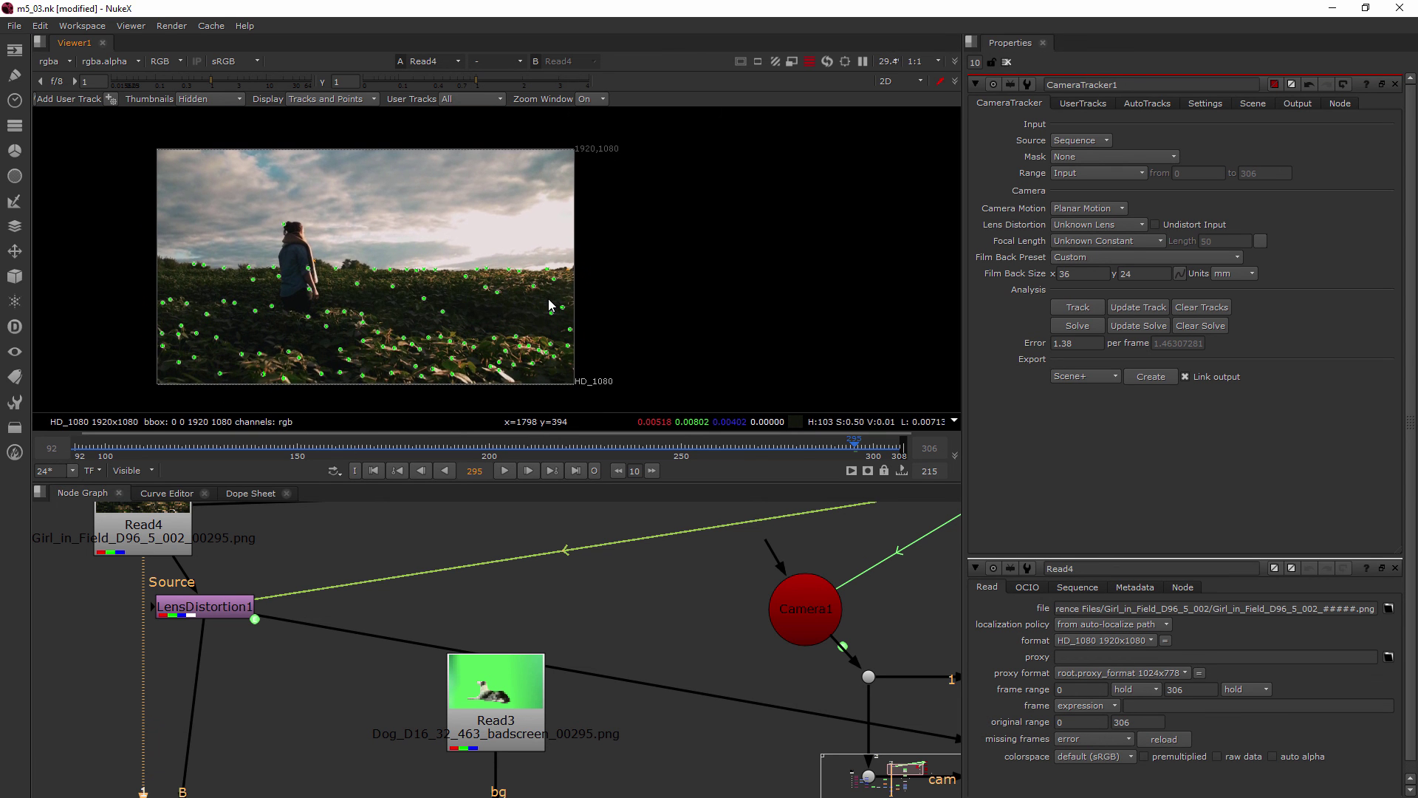
scroll(543, 312, "up", 1)
middle_click_drag(543, 312, 582, 311)
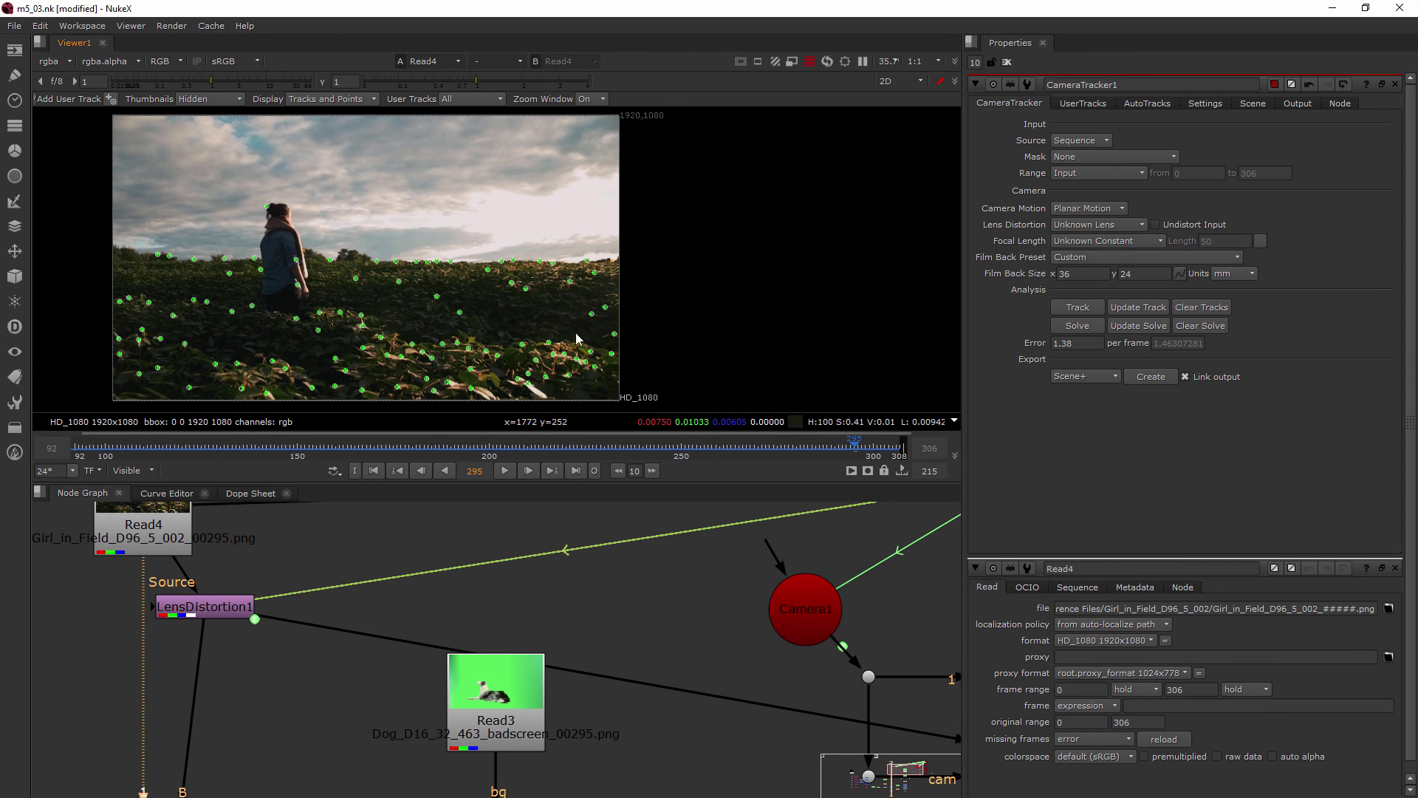
scroll(680, 316, "down", 1)
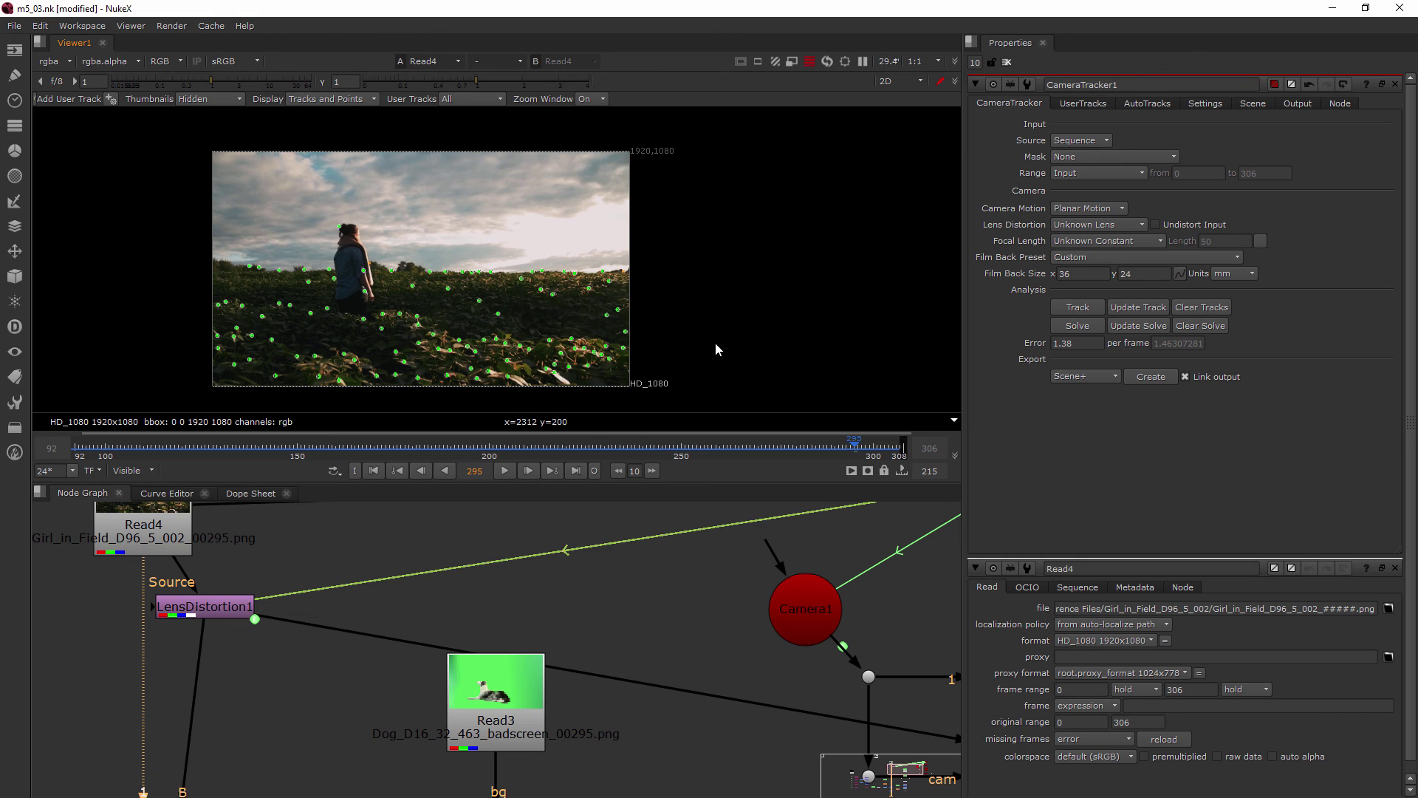
scroll(553, 569, "down", 5)
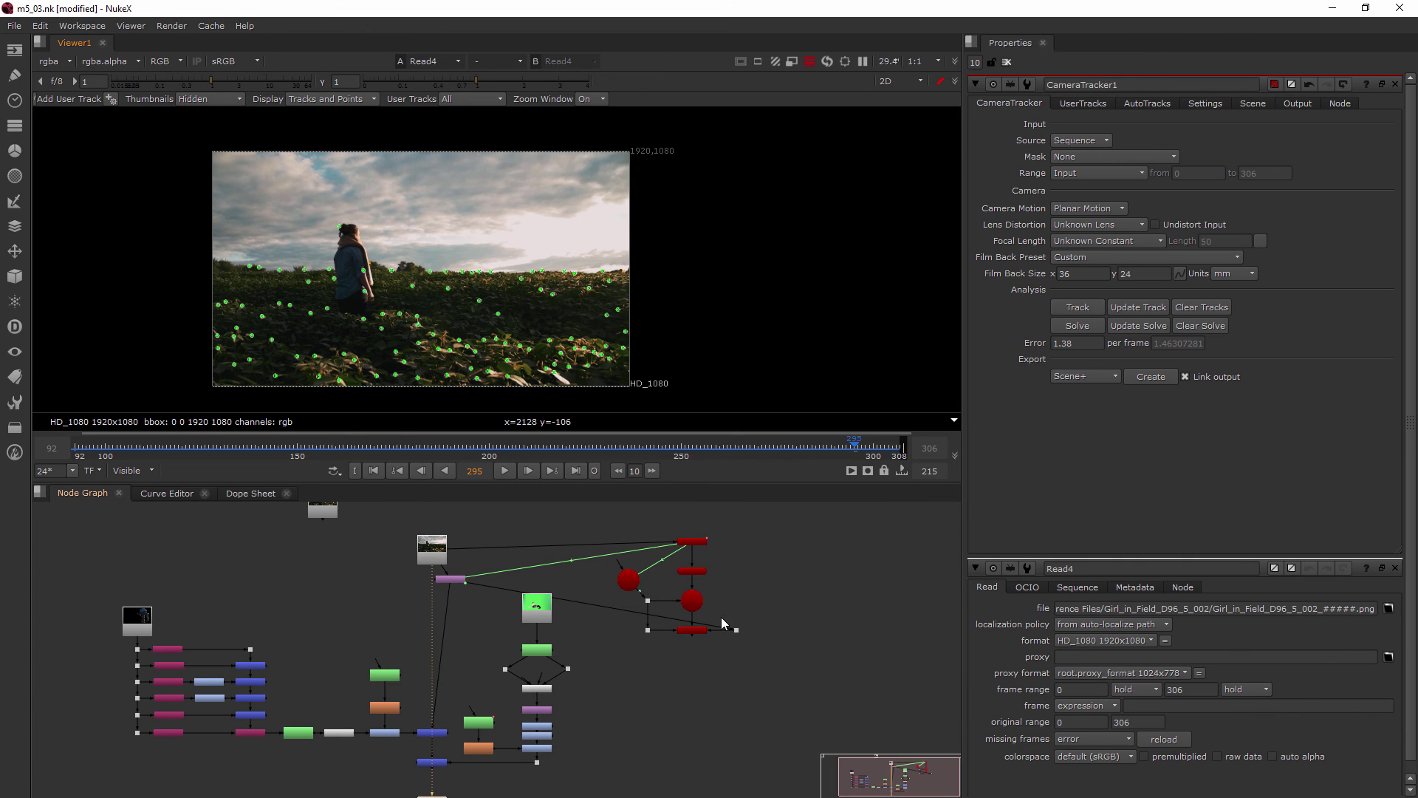
scroll(719, 600, "up", 2)
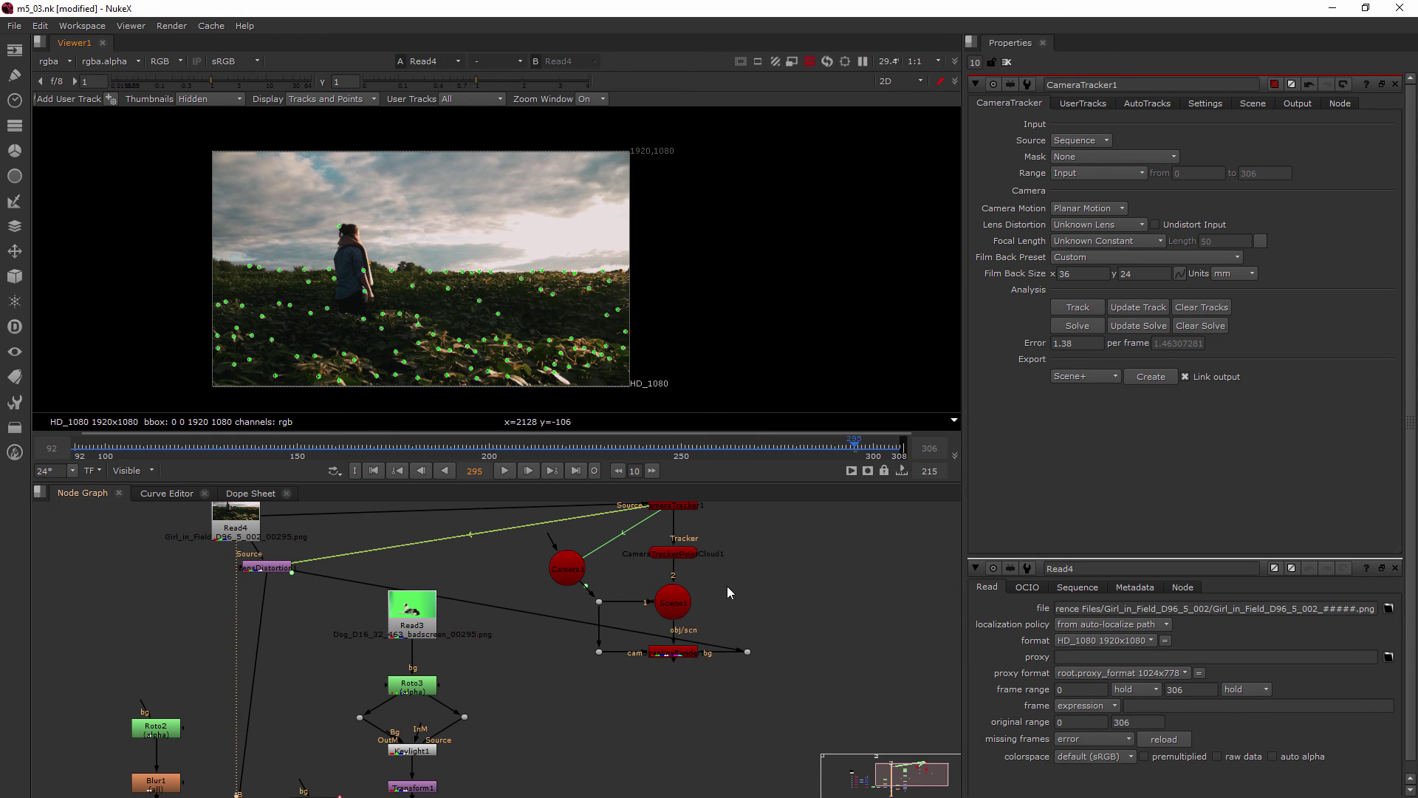
middle_click_drag(726, 587, 711, 609)
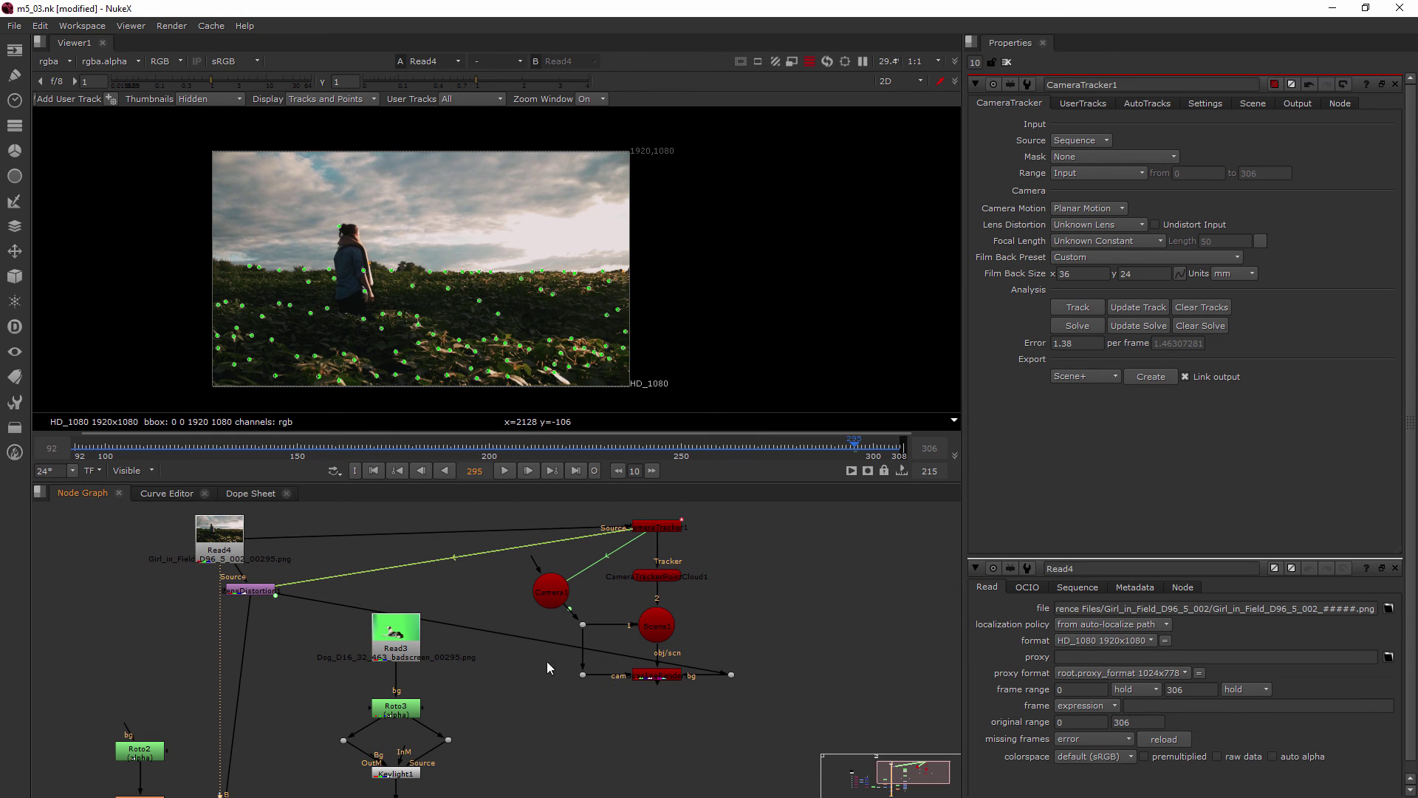